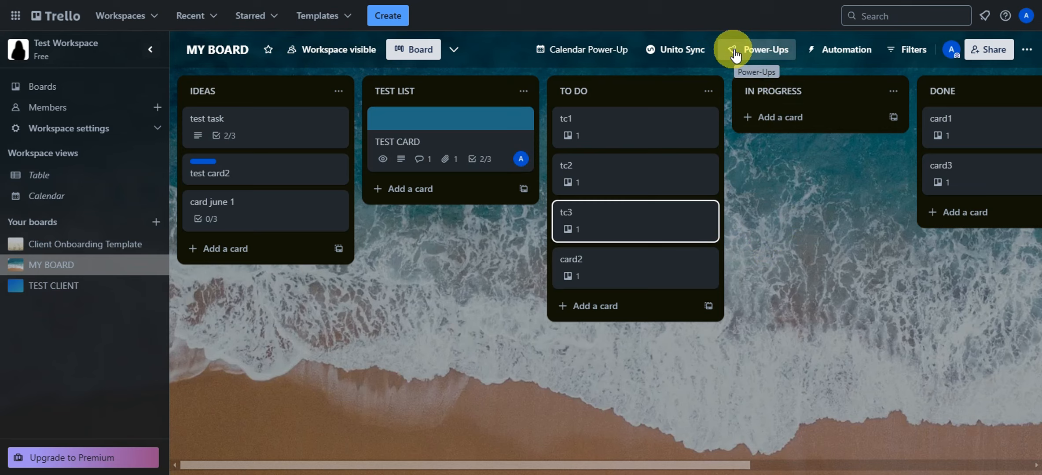
Search the board's Power-Ups directory for "calendar", look over the matches, and close the directory
click(770, 51)
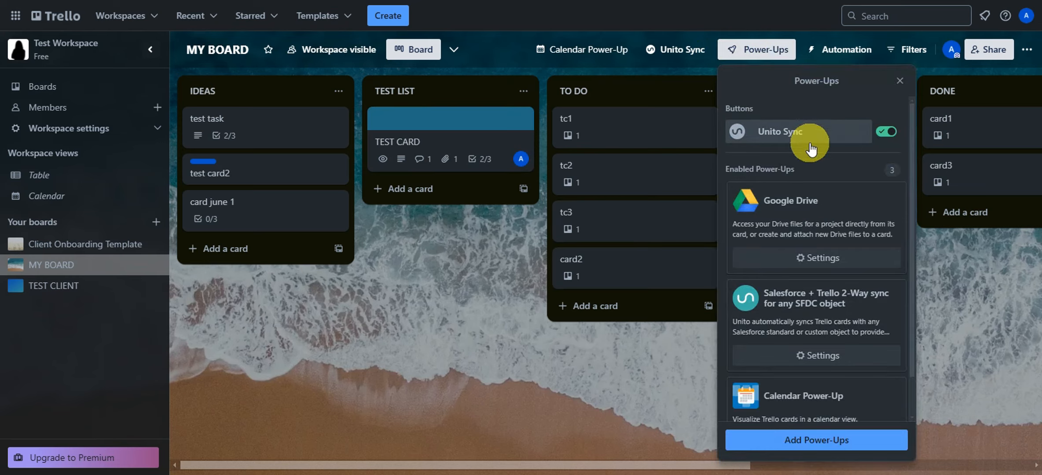
scroll(813, 296, down, 2)
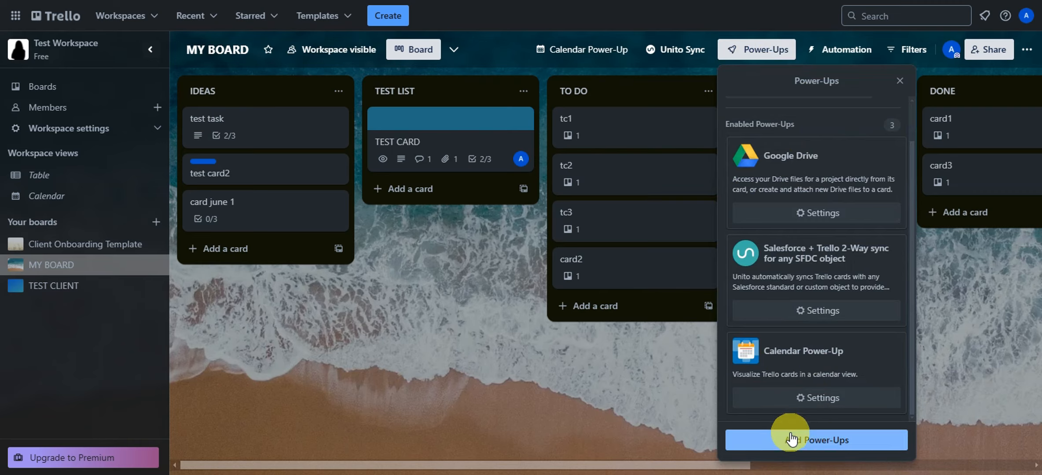
click(804, 439)
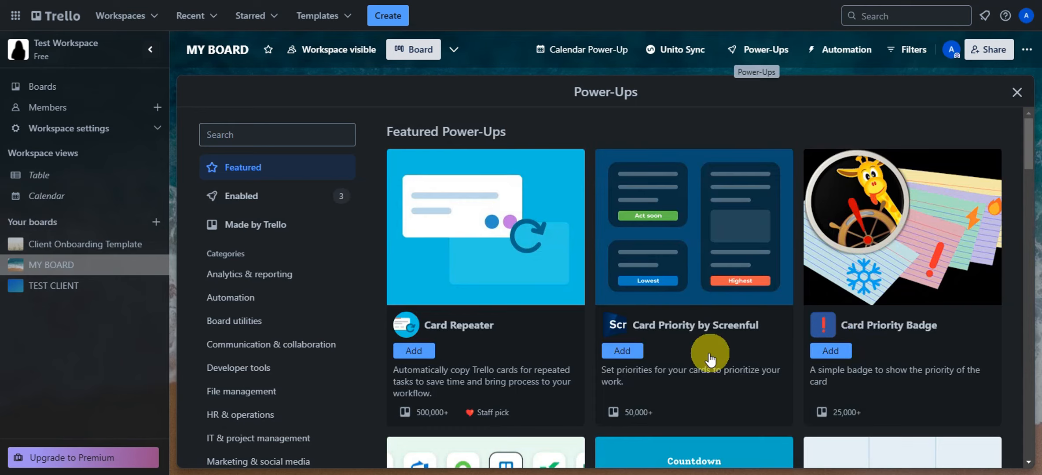
click(293, 134)
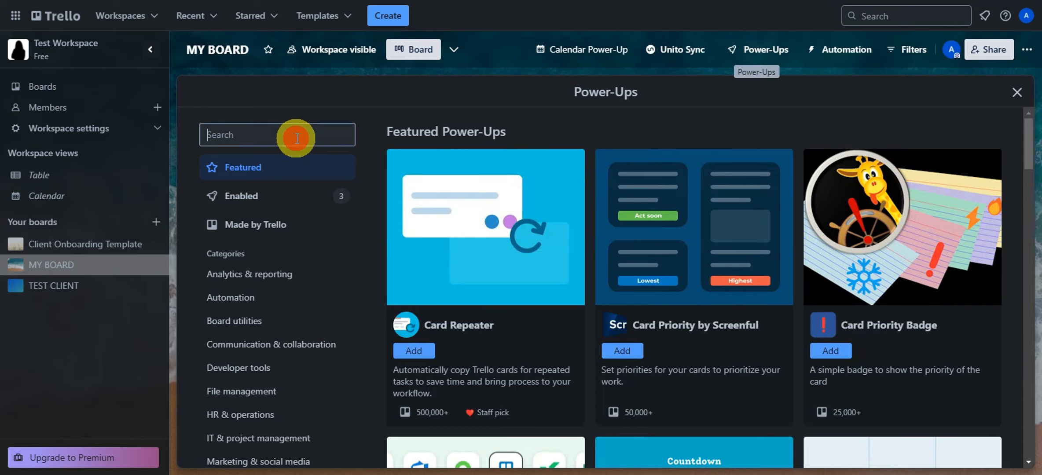
text(calendar)
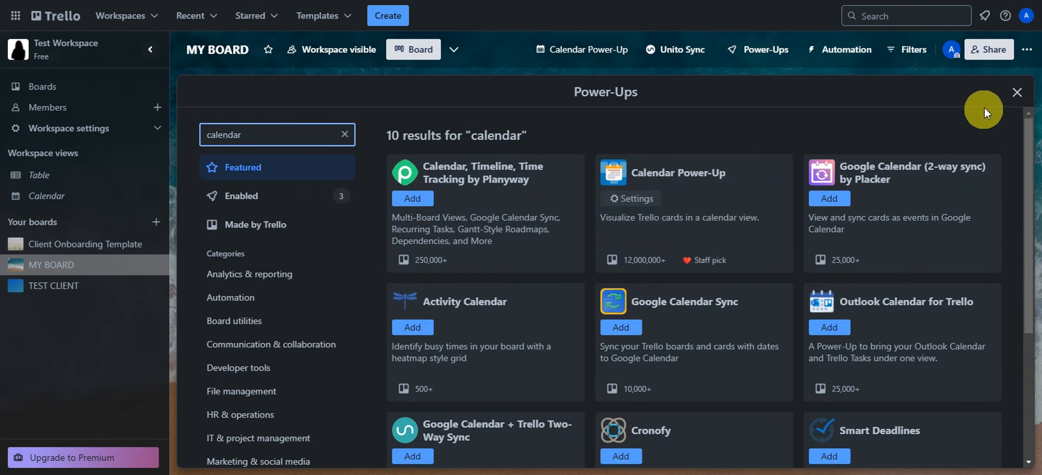
click(1017, 92)
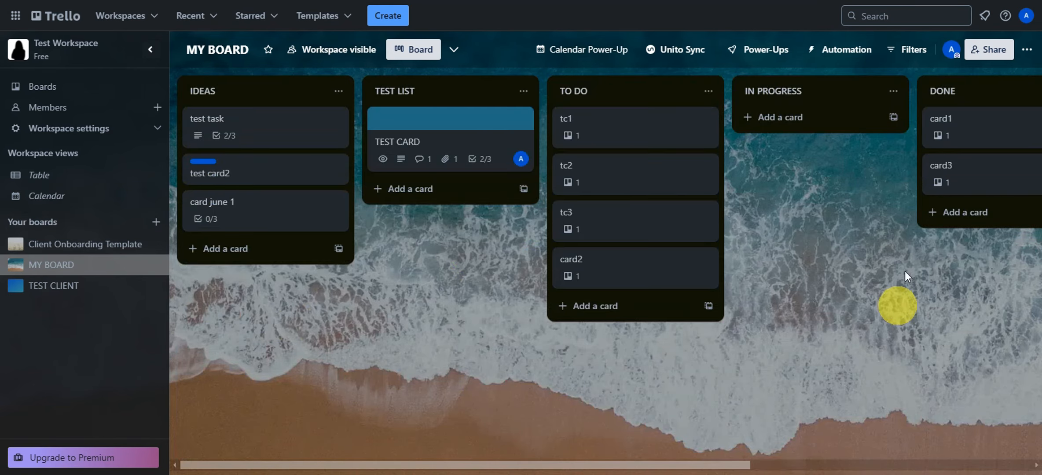
Review the Power-Ups enabled on MY BOARD and look at the board's list of view options
click(775, 53)
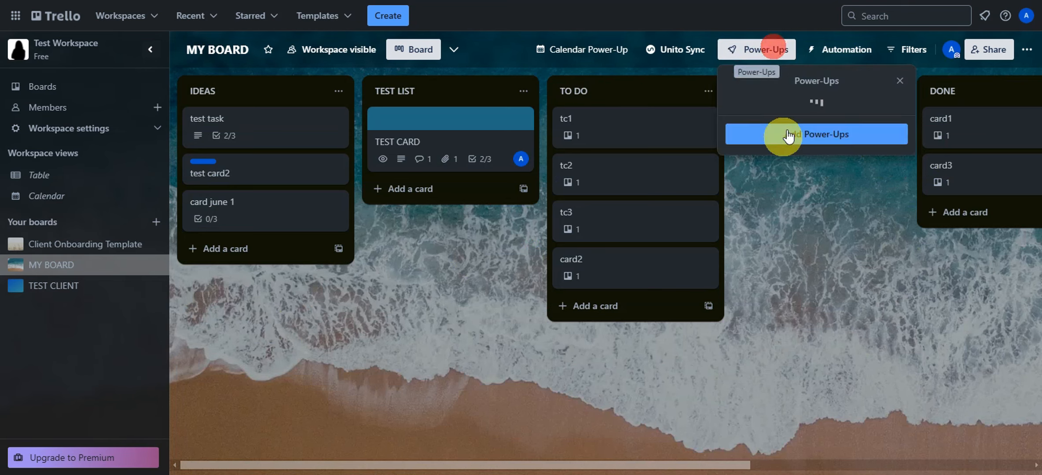
click(787, 134)
scroll(803, 286, down, 1)
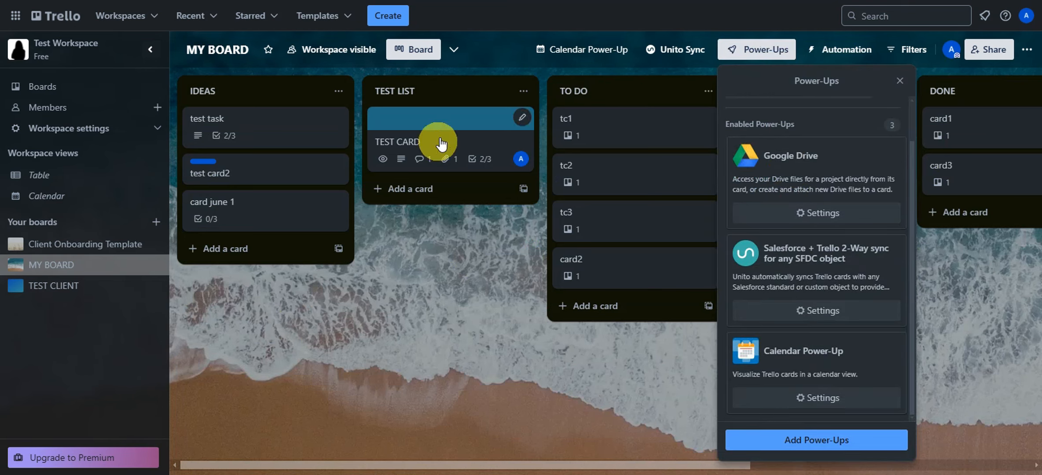
click(456, 50)
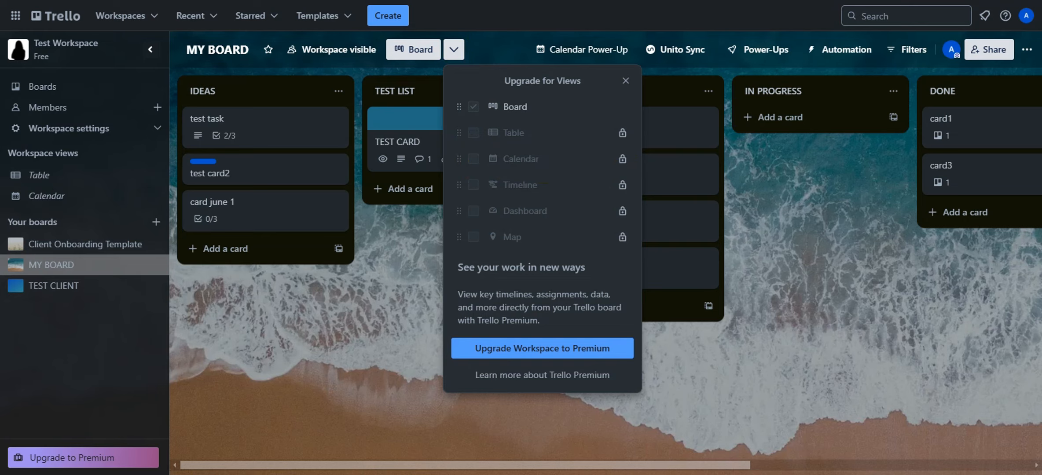
click(305, 329)
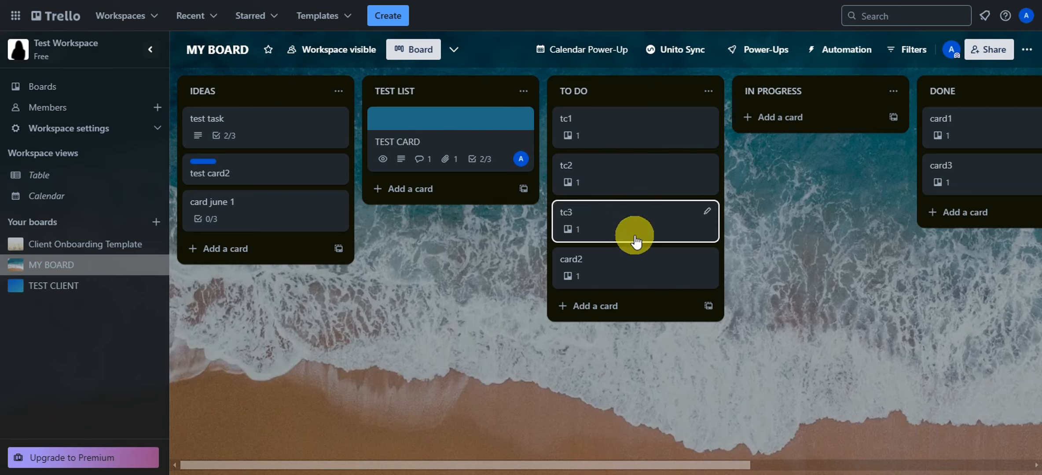
Look at the board's automation rules and the blank rule creation form, leaving without creating a rule
click(839, 62)
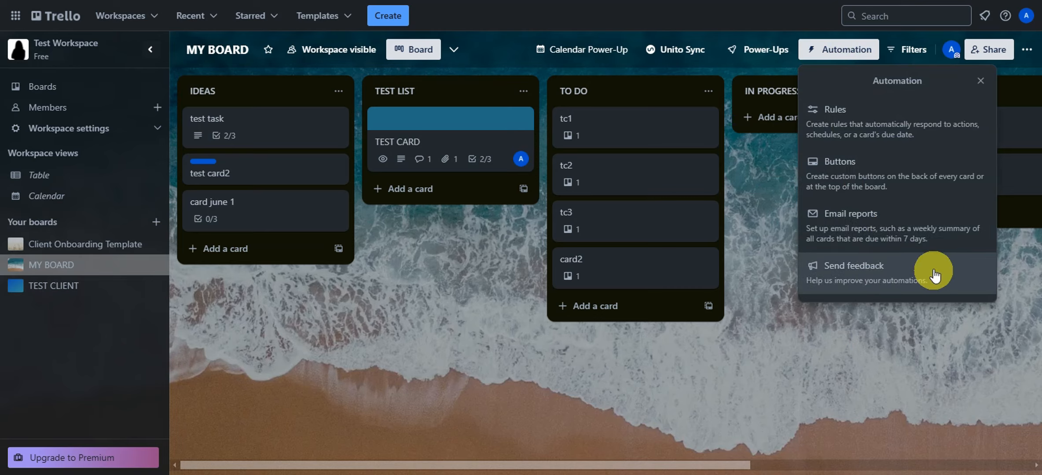
click(892, 123)
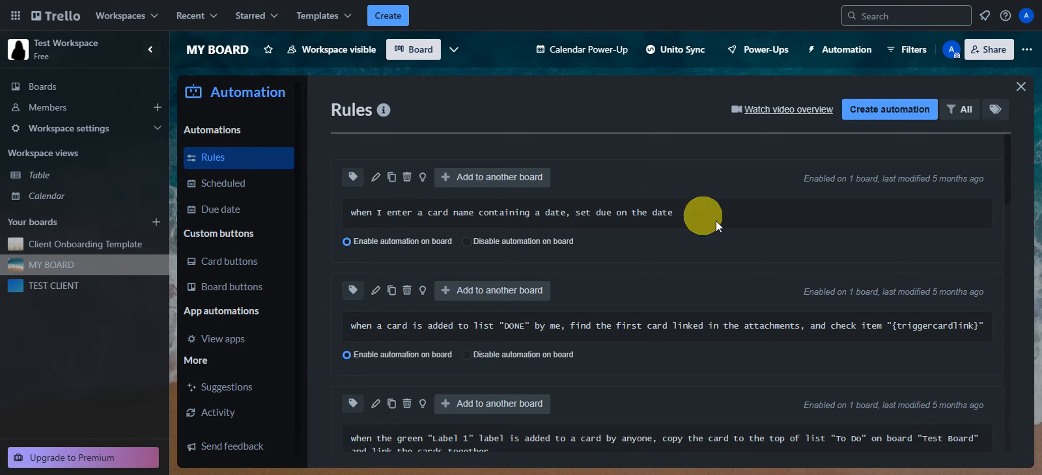
click(891, 110)
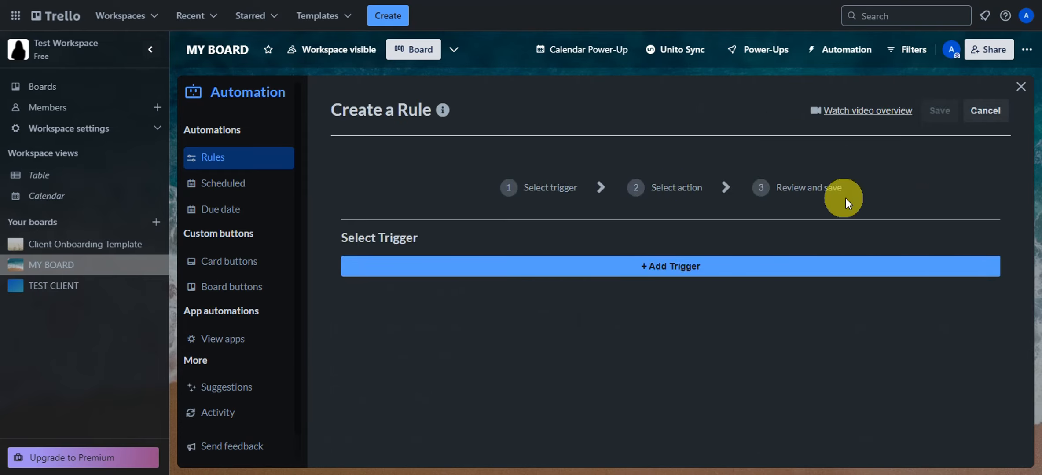
click(1021, 90)
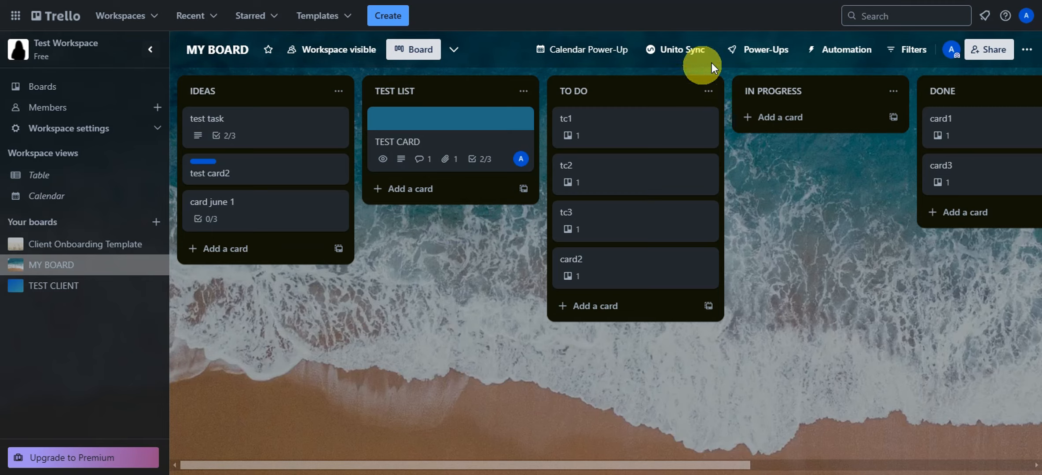
Find "custom field" in the Power-Ups directory and add the Custom Fields With External Data Power-Up to MY BOARD
click(765, 55)
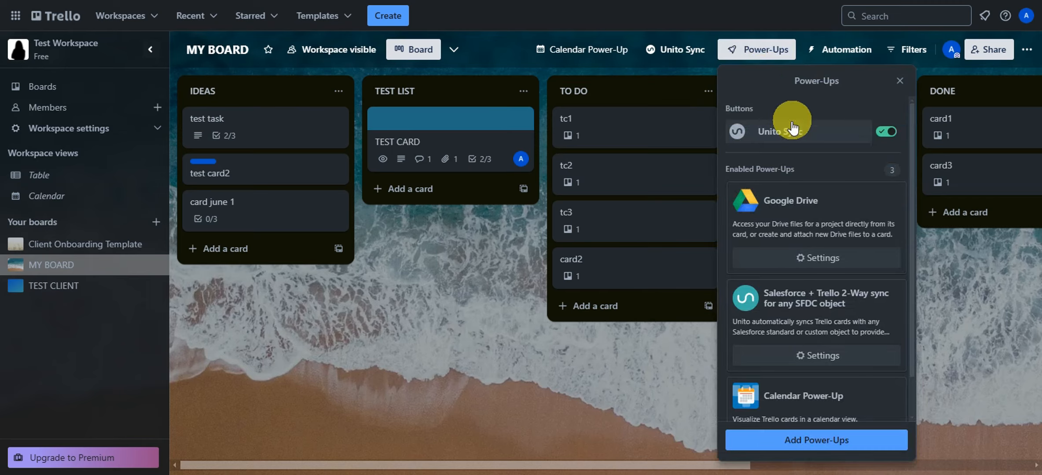
scroll(790, 132, down, 2)
click(827, 442)
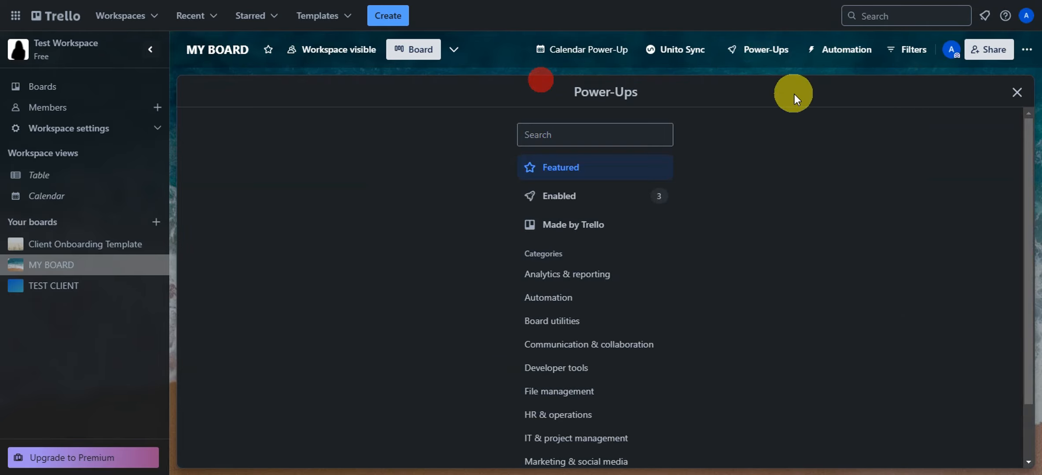
click(255, 130)
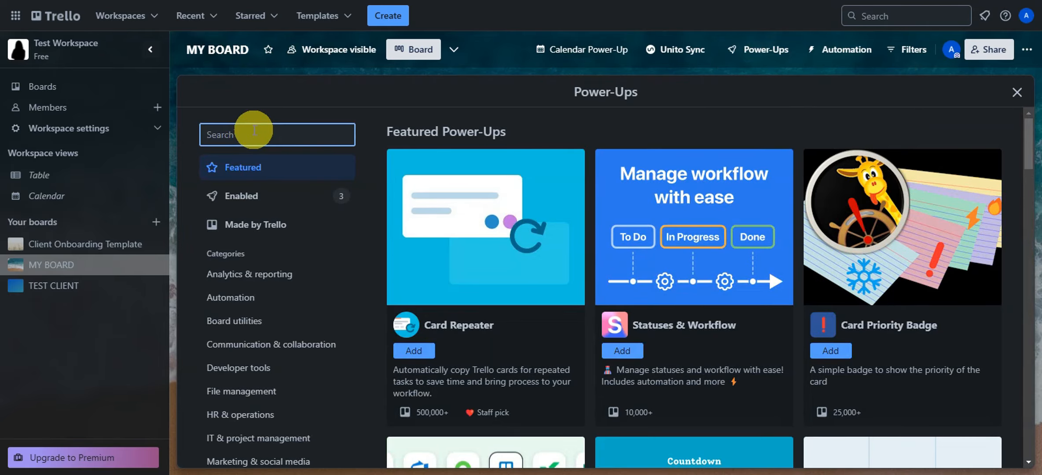
text(cust)
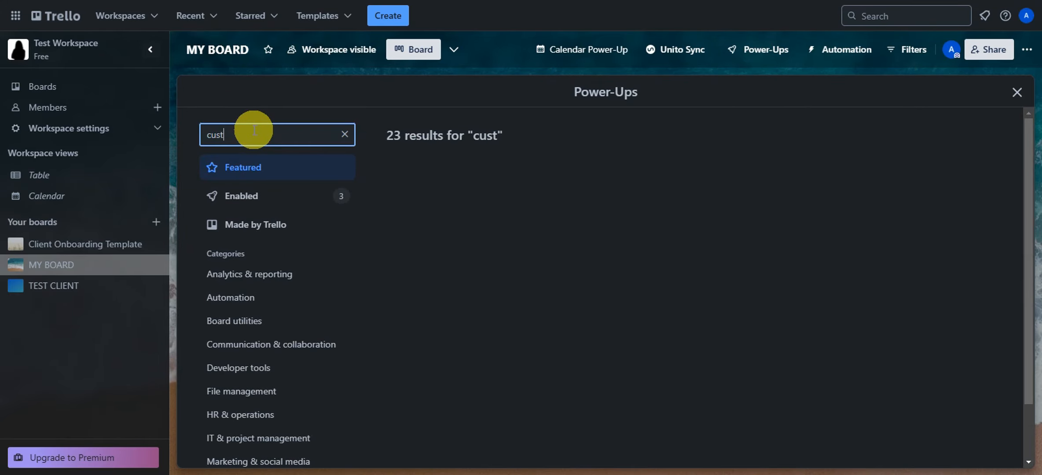
text(om field)
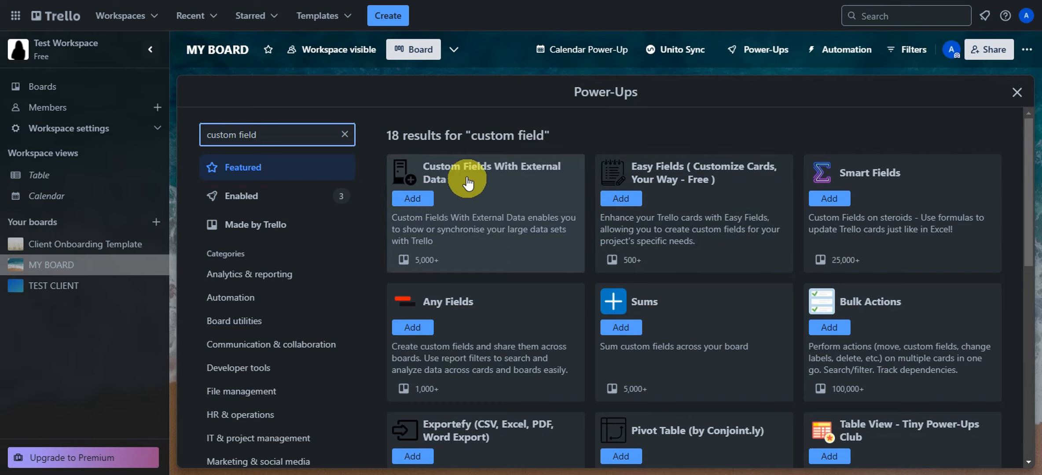
click(410, 200)
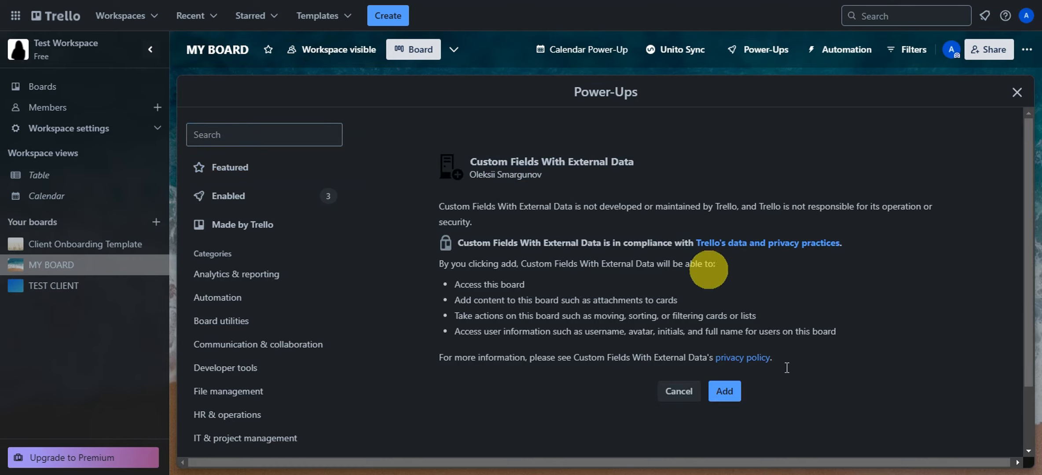
click(732, 396)
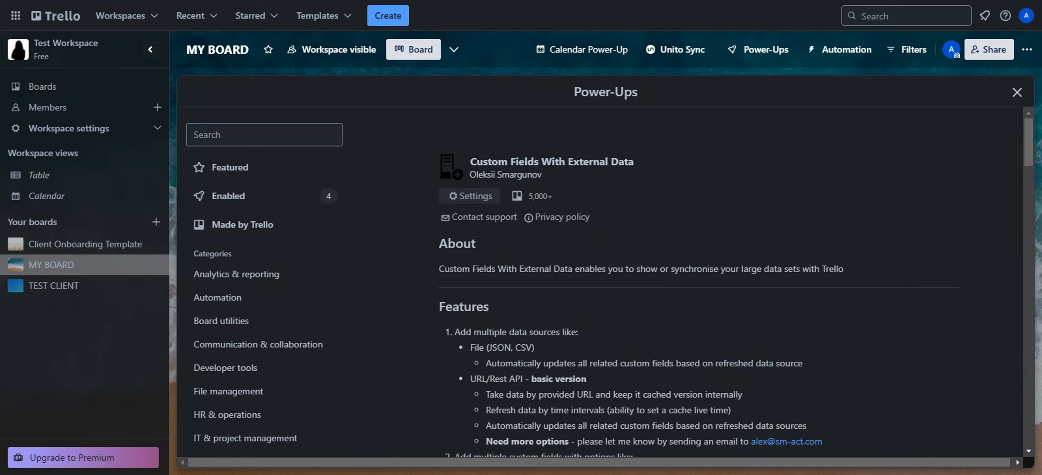
Read the features, price and screenshots of Custom Fields With External Data, and close the Power-Ups directory
scroll(549, 192, down, 5)
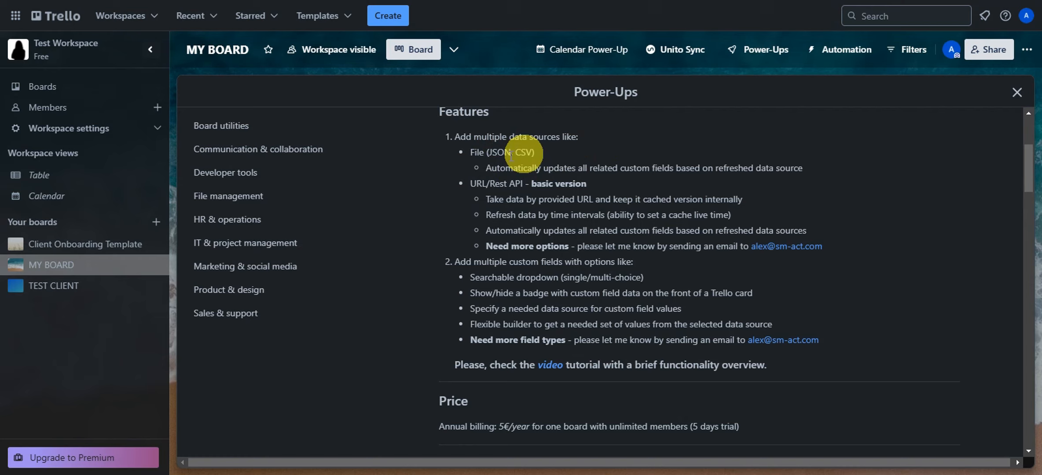
scroll(597, 236, down, 7)
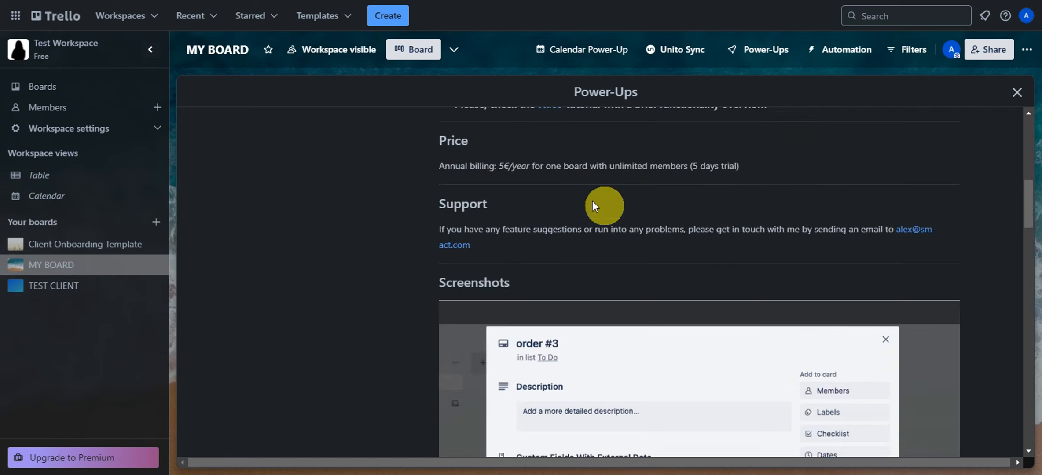
scroll(767, 182, down, 7)
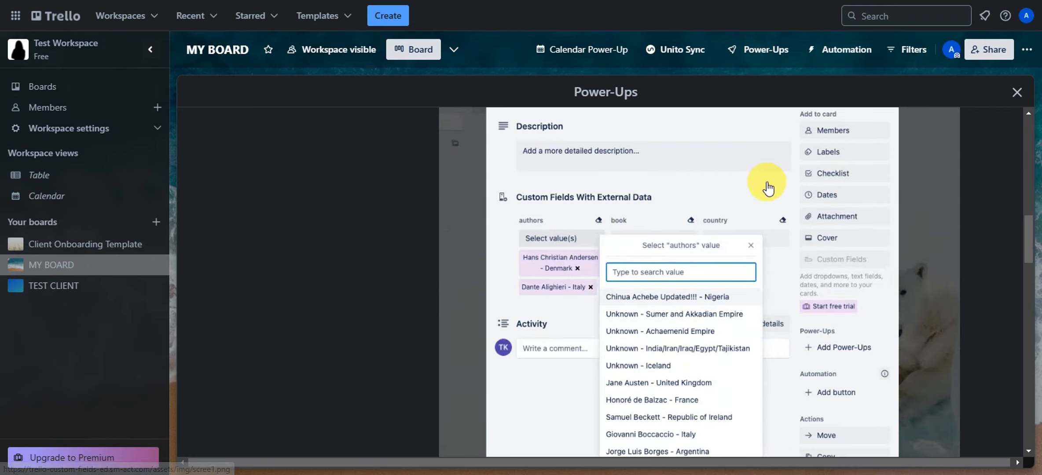
scroll(767, 182, up, 3)
scroll(675, 209, down, 2)
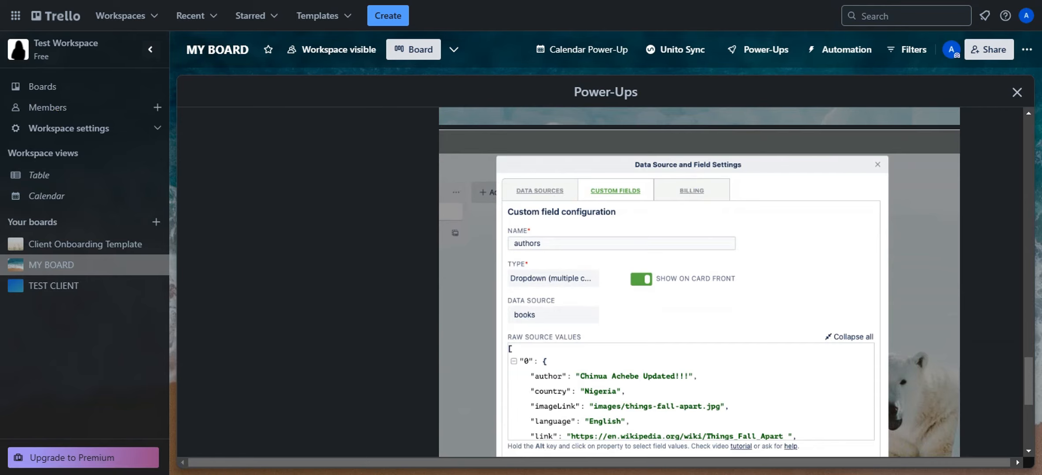
click(1017, 92)
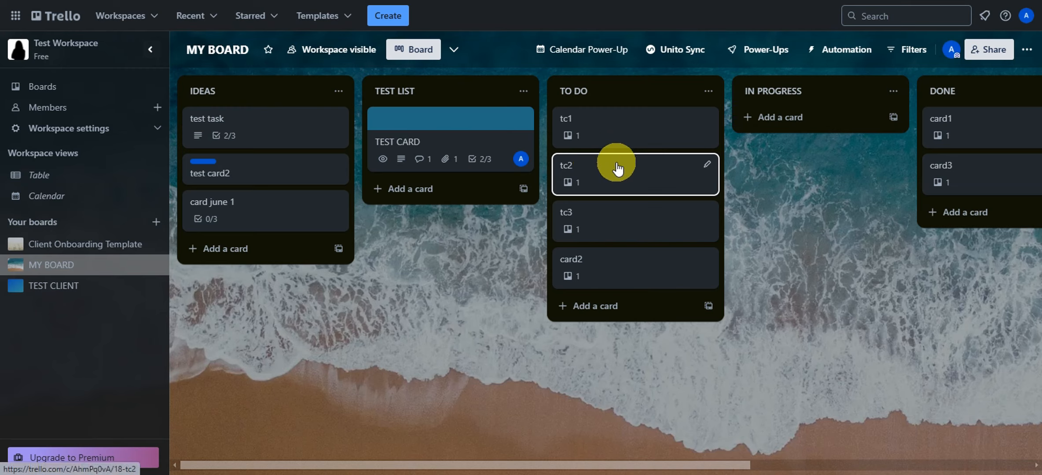
Search the Power-Ups directory for "slack" and open the details page of the Slack Power-Up
click(766, 51)
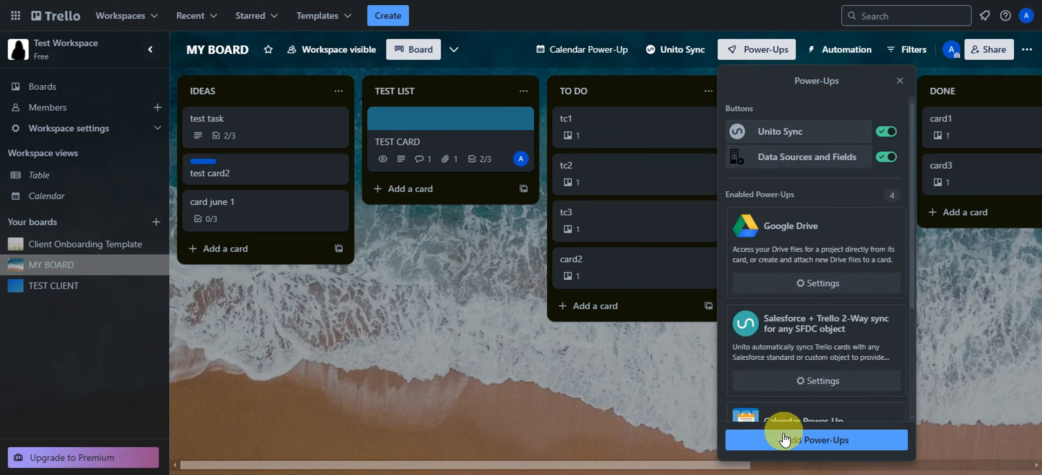
click(790, 436)
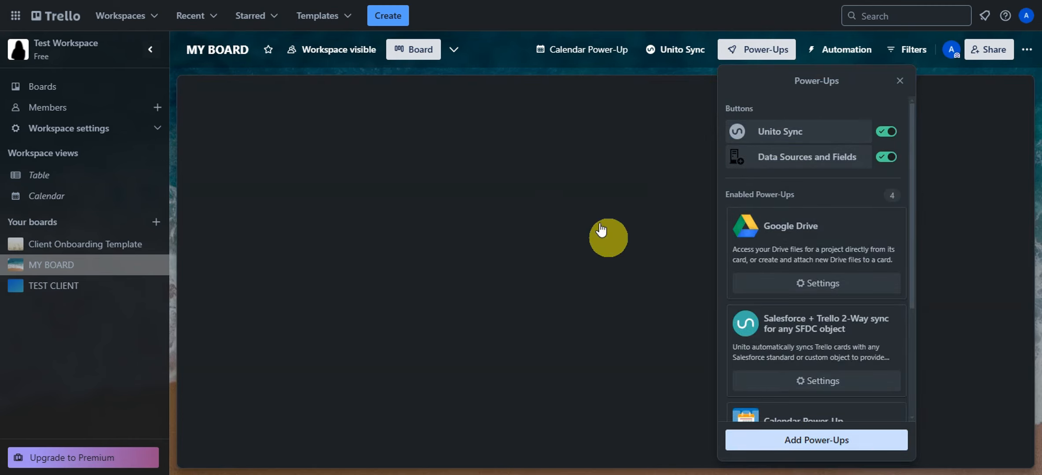
click(546, 86)
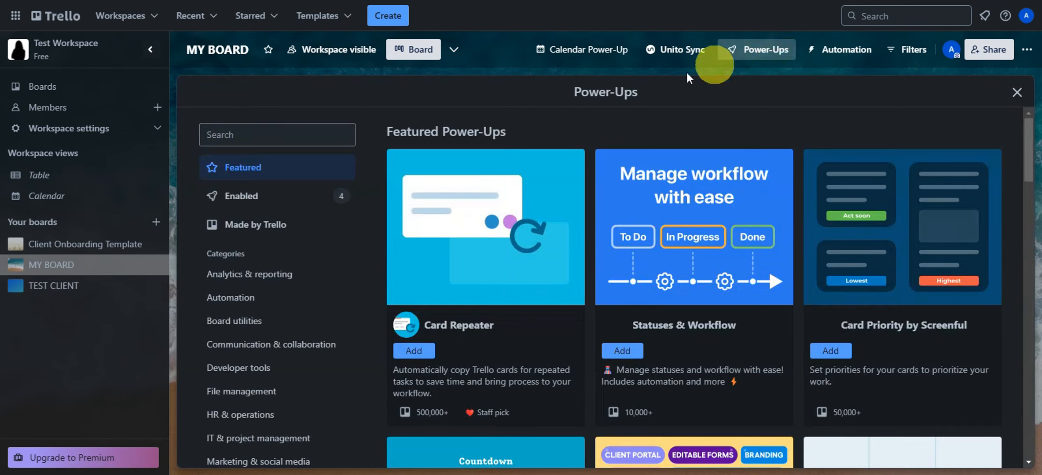
click(272, 127)
text(s)
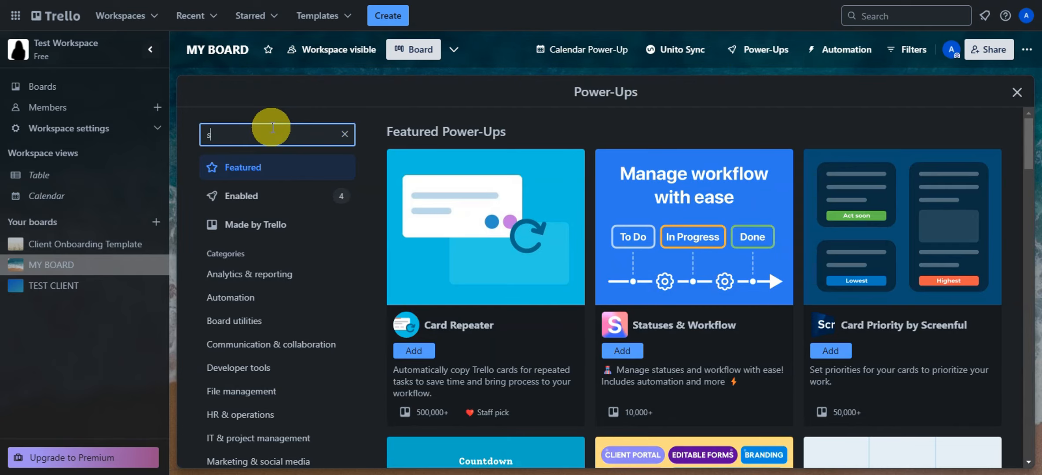
text(lack)
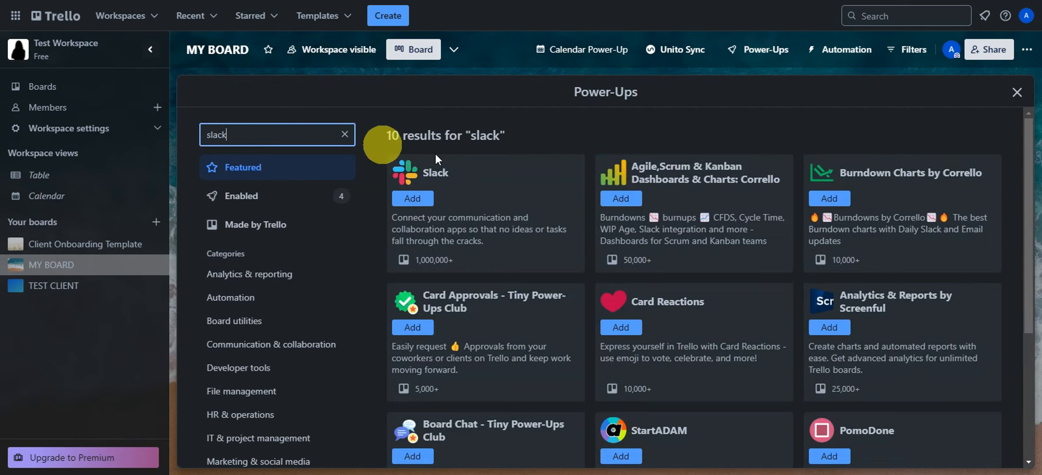
click(500, 188)
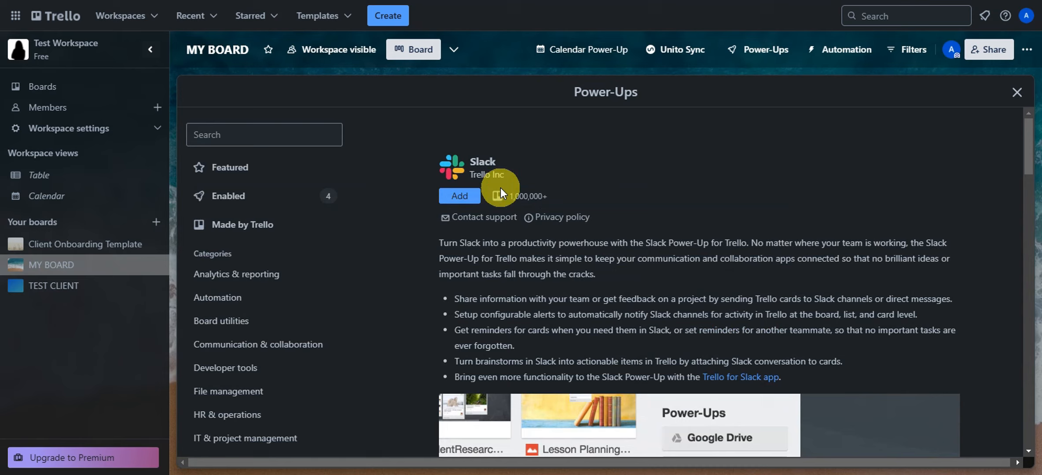
click(459, 196)
Examine the Slack Power-Up's screenshots of its card actions and board notification settings
scroll(669, 176, down, 6)
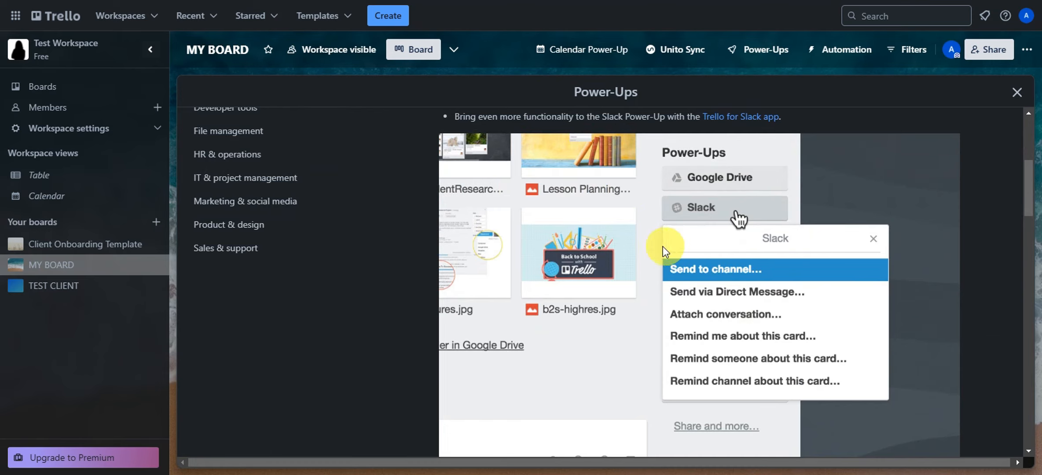
scroll(660, 245, down, 2)
scroll(660, 245, up, 2)
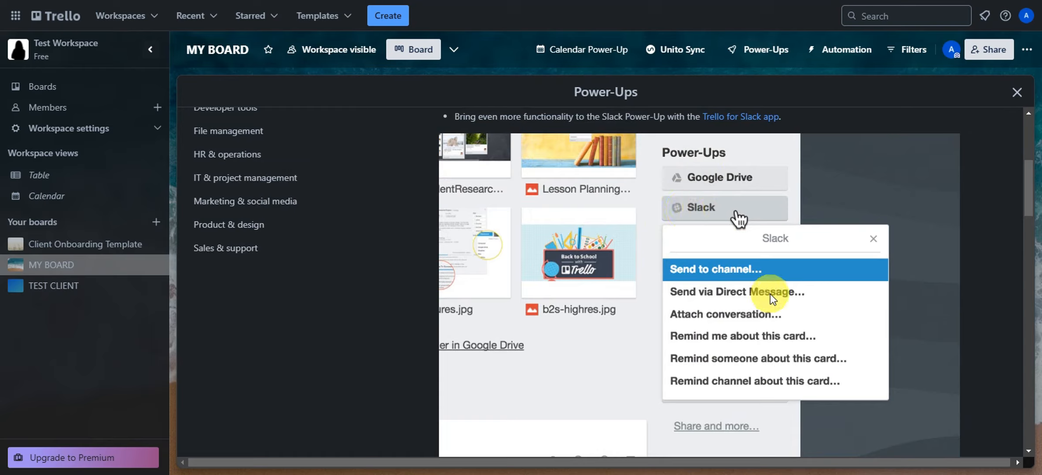
scroll(800, 319, down, 5)
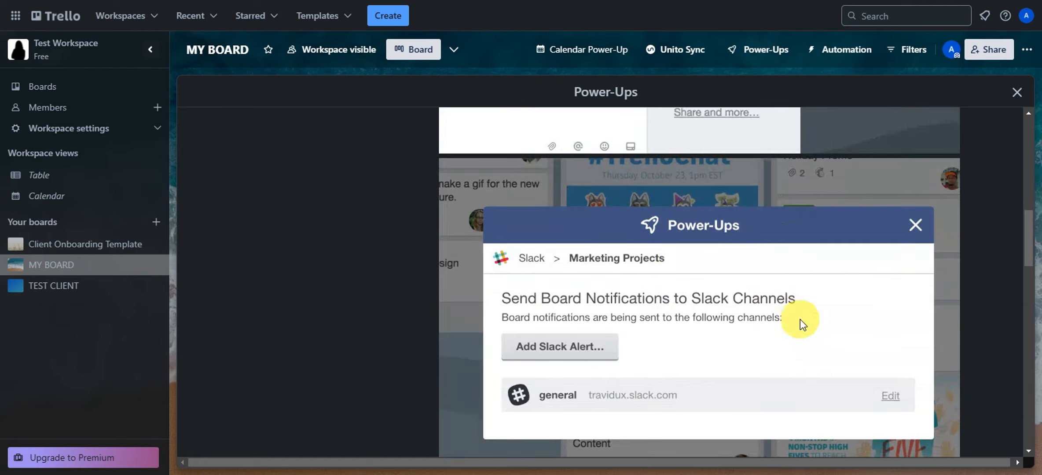
Review the remaining Slack Power-Up screenshots of team, channel and notification settings, and close the Power-Ups directory
scroll(811, 279, down, 6)
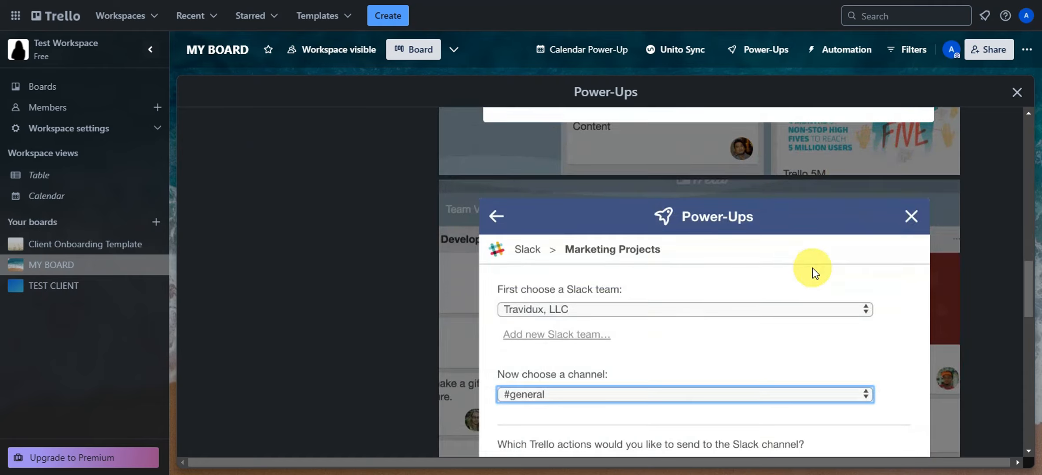
scroll(808, 267, down, 5)
click(1017, 92)
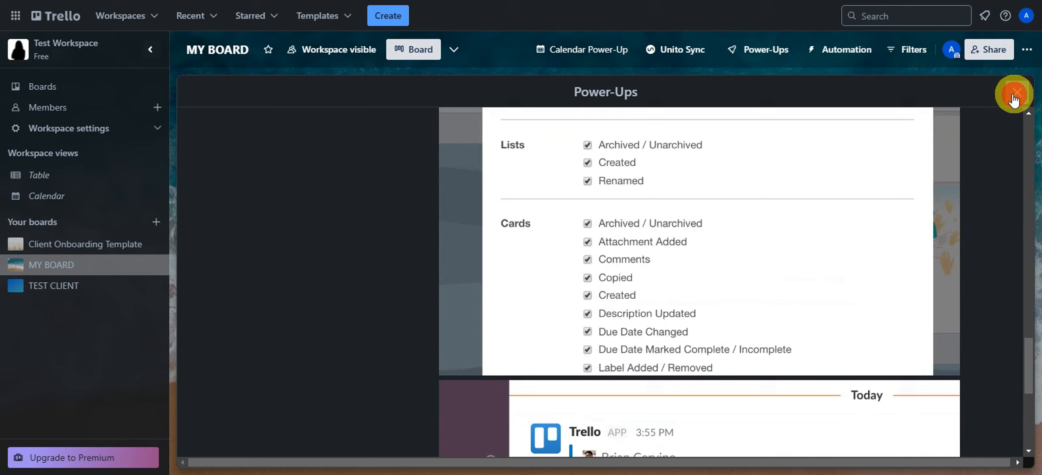
Open the test task card in IDEAS, view its Google Drive Power-Up attachment options, and close the card
click(249, 133)
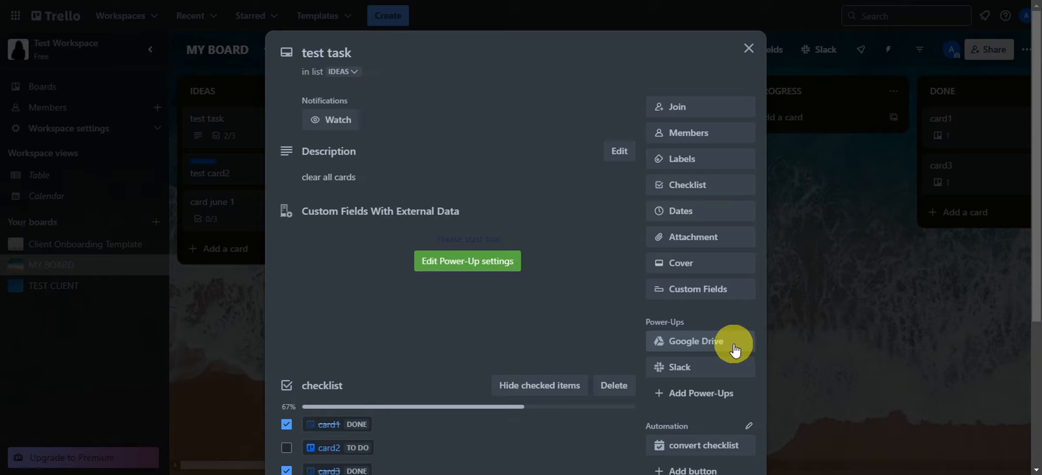
click(710, 346)
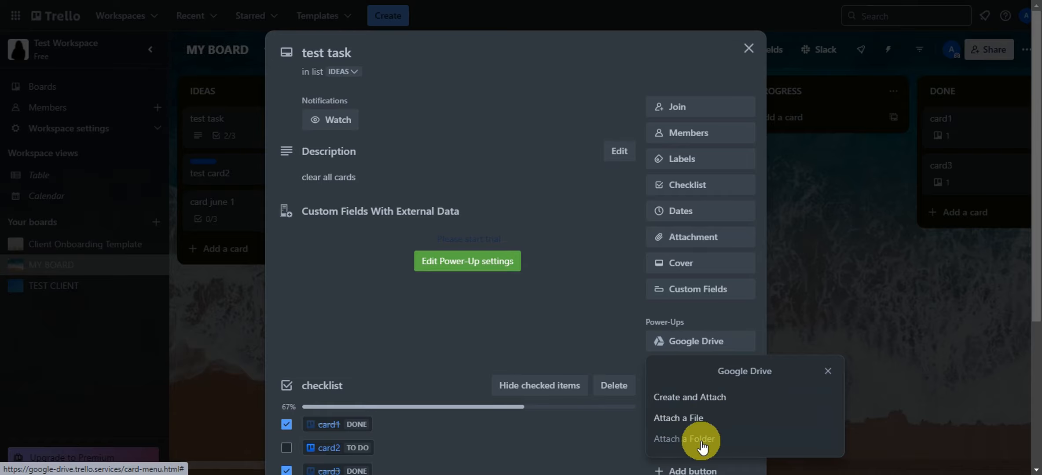
click(826, 372)
click(748, 48)
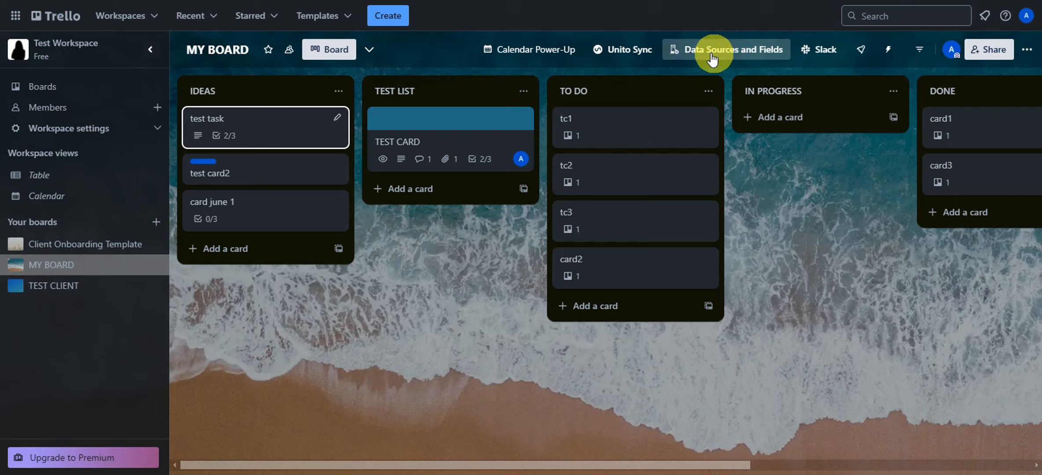
Search the Power-Ups directory for "google drive", clear the search and close the directory
click(862, 51)
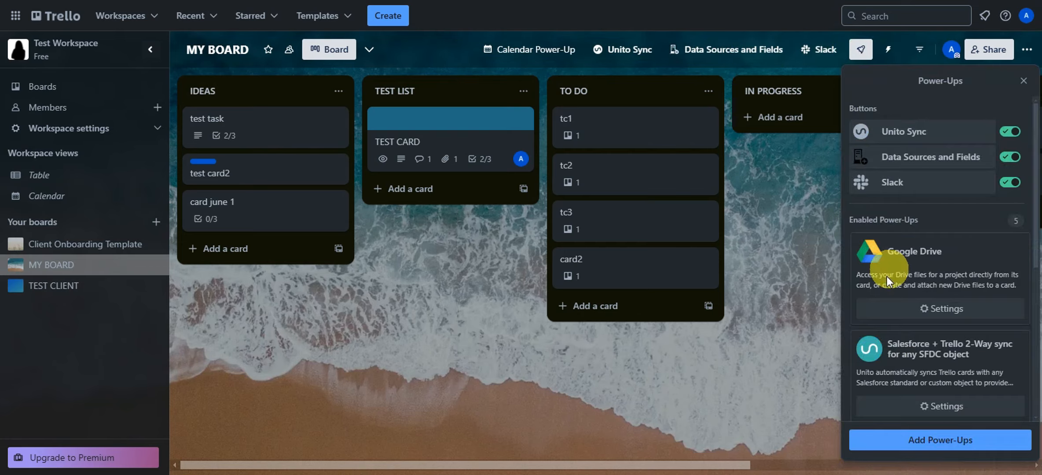
click(910, 439)
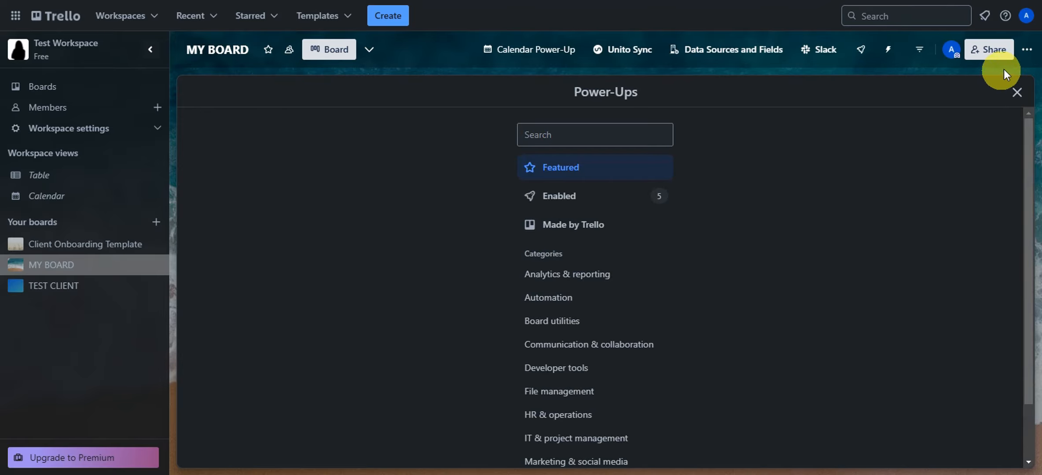
click(297, 130)
text(google drive)
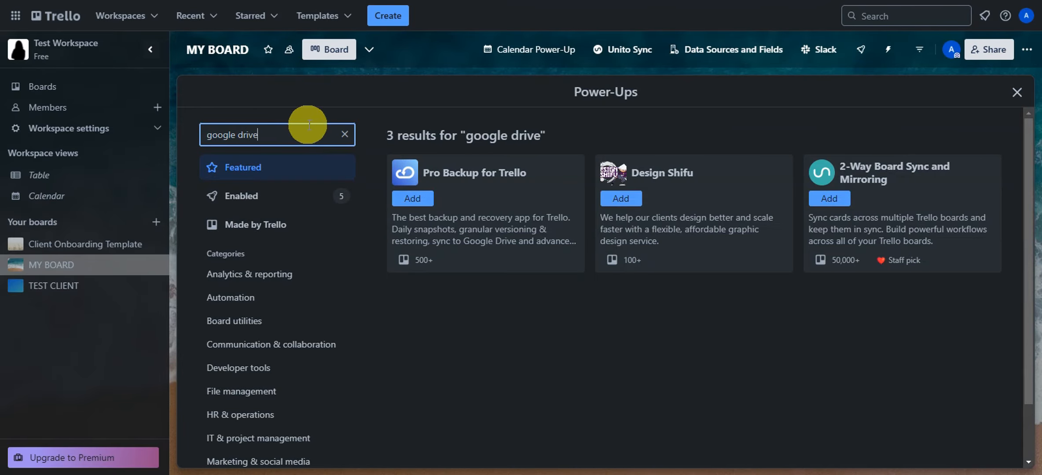
click(345, 135)
click(1017, 93)
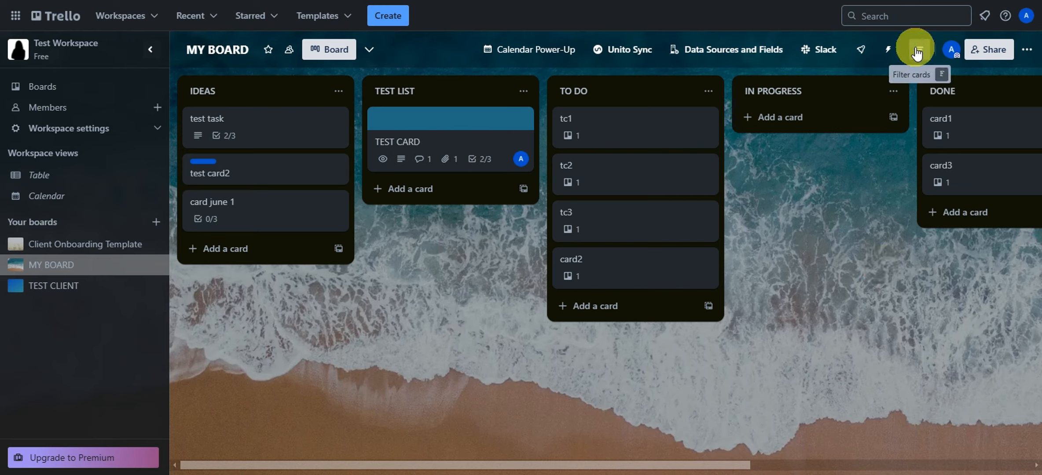
Find "card repeater" in the Power-Ups directory and add the Card Repeater Power-Up to MY BOARD
click(870, 53)
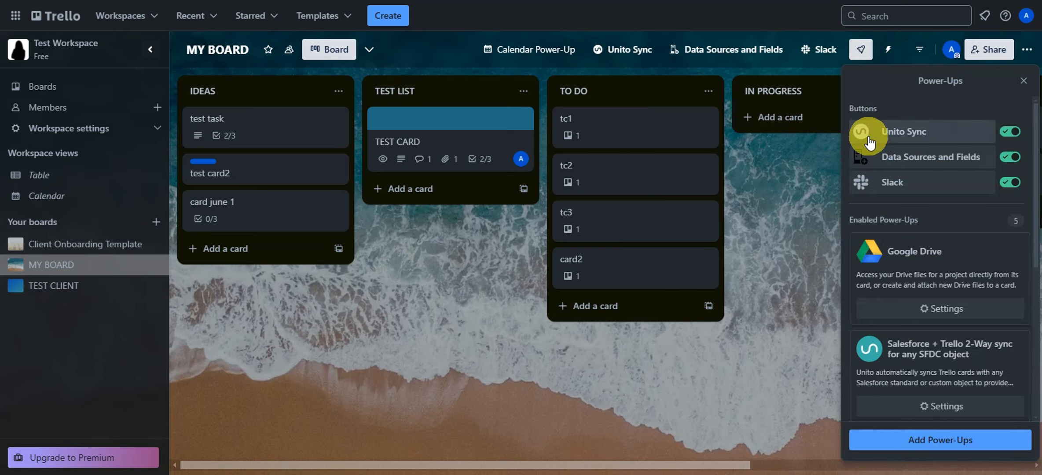
click(916, 440)
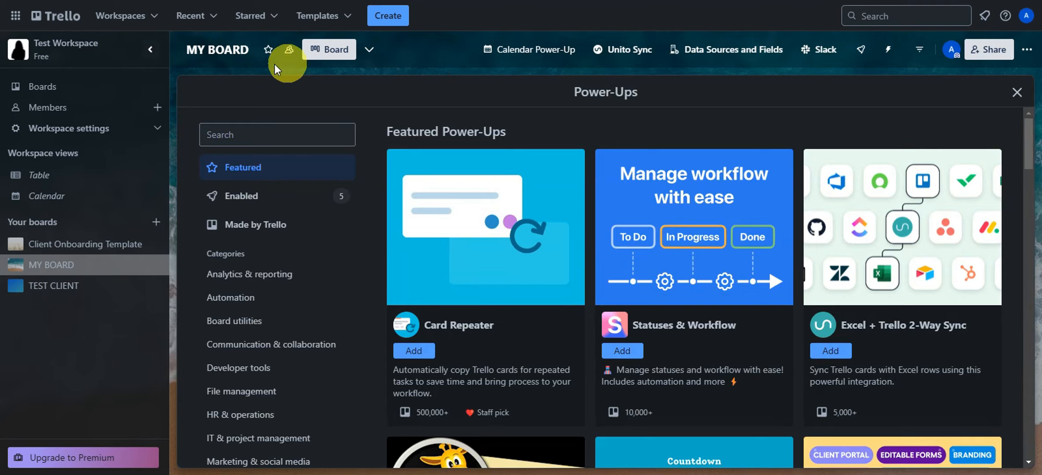
click(268, 135)
text(car)
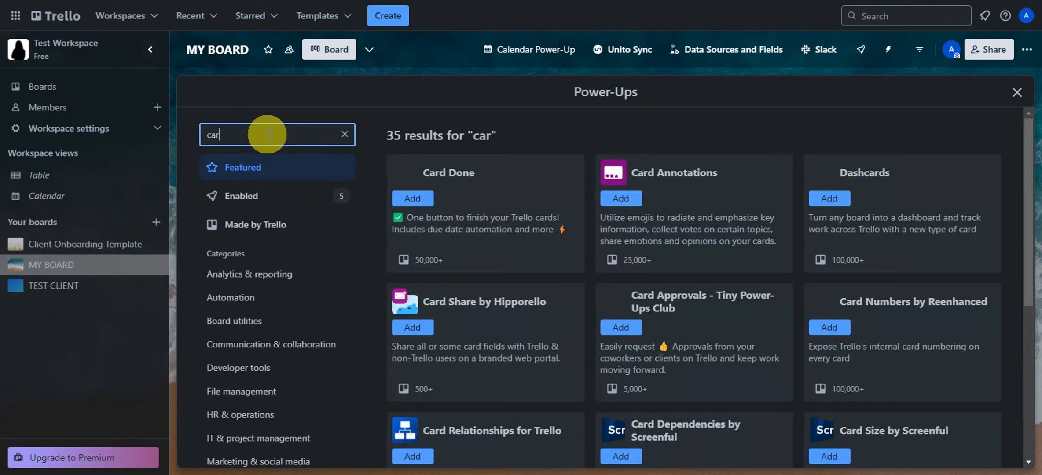
text(d repeater)
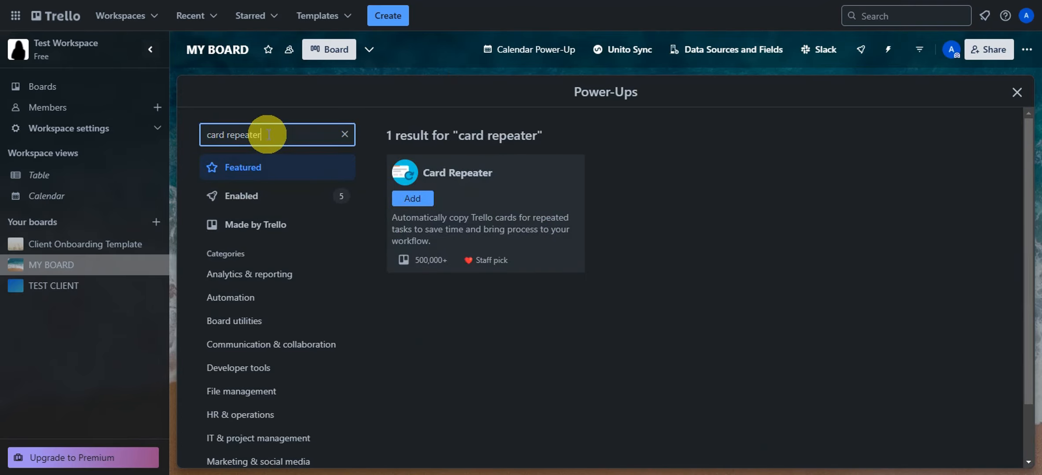
click(488, 188)
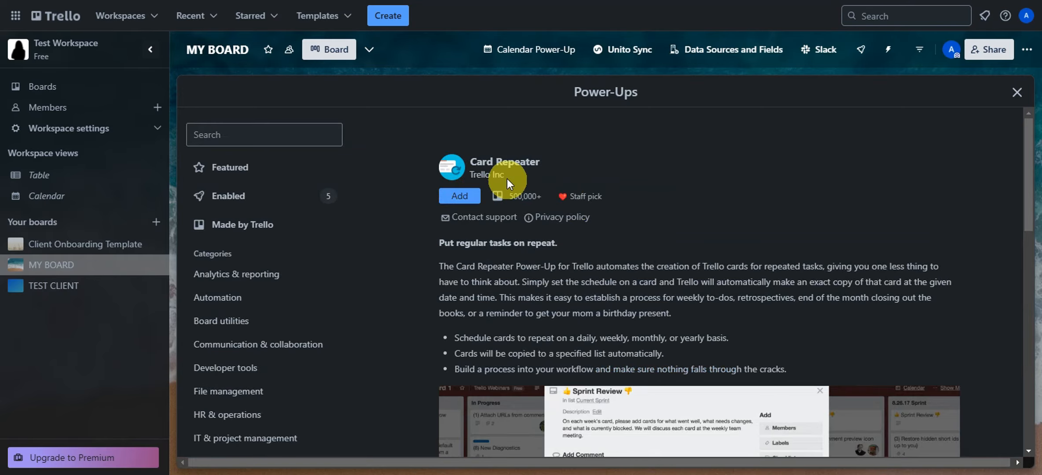
click(468, 196)
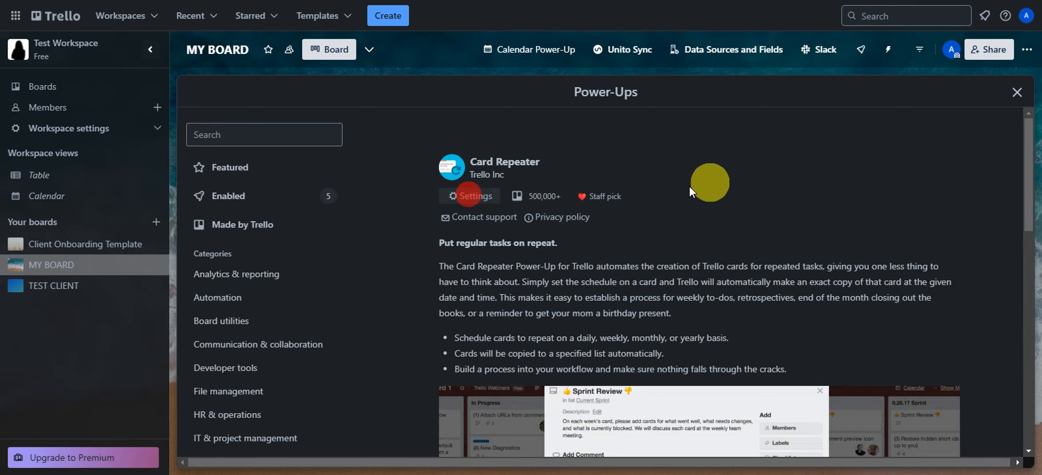
Read the Card Repeater description and its screenshots of weekly and monthly repeat settings, and close the Power-Ups directory
scroll(686, 188, down, 2)
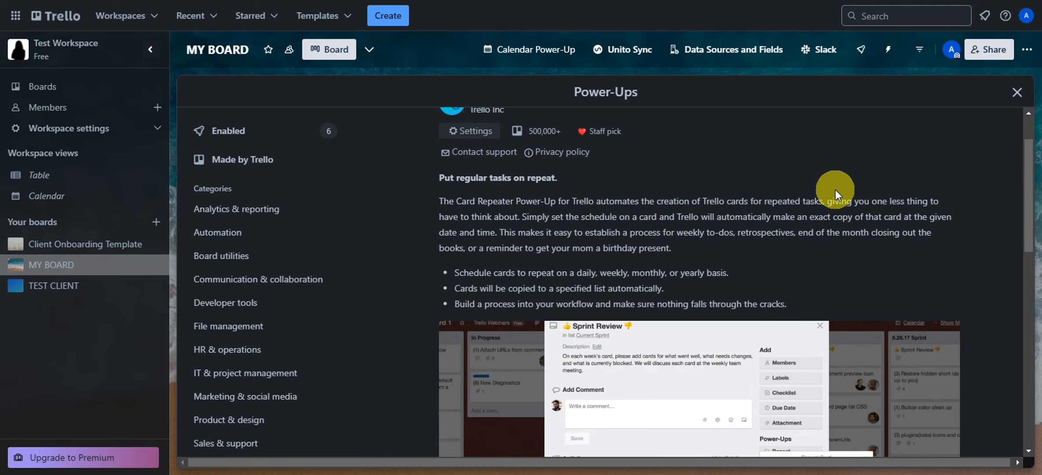
scroll(674, 223, down, 3)
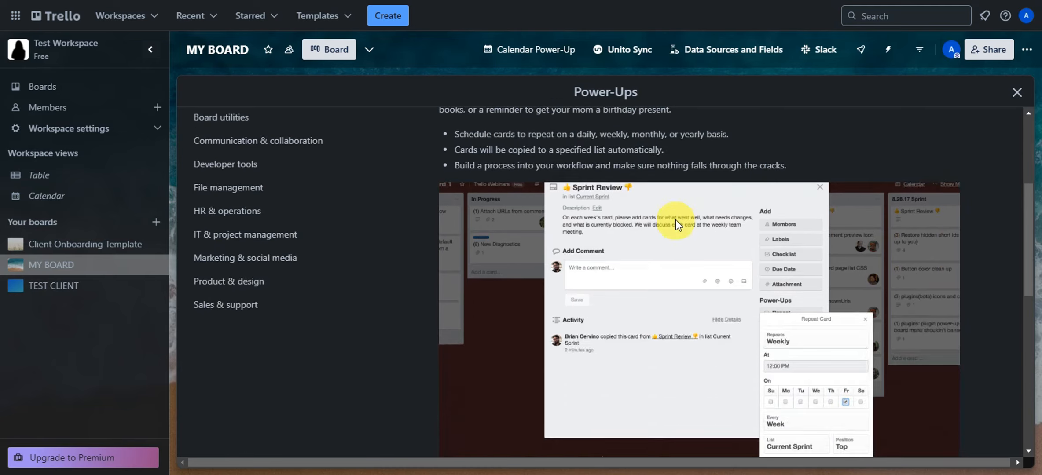
scroll(602, 407, down, 1)
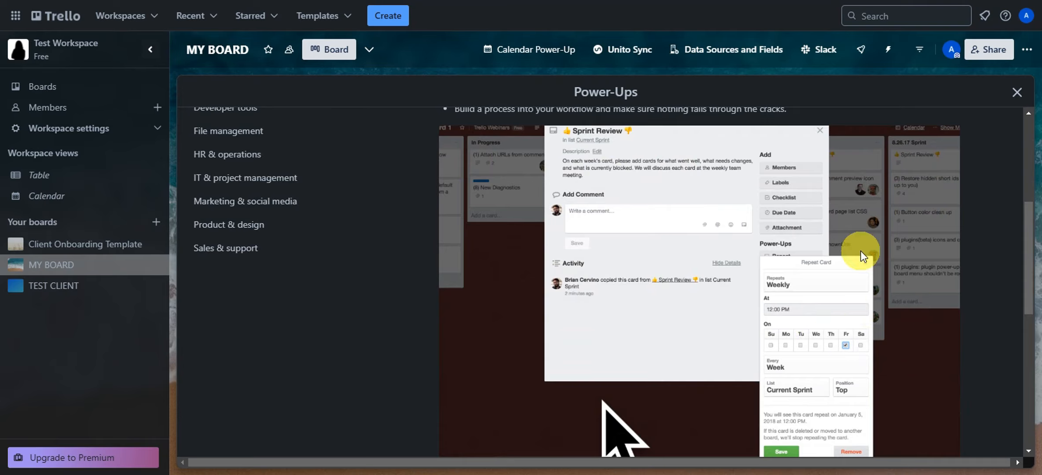
scroll(844, 235, down, 1)
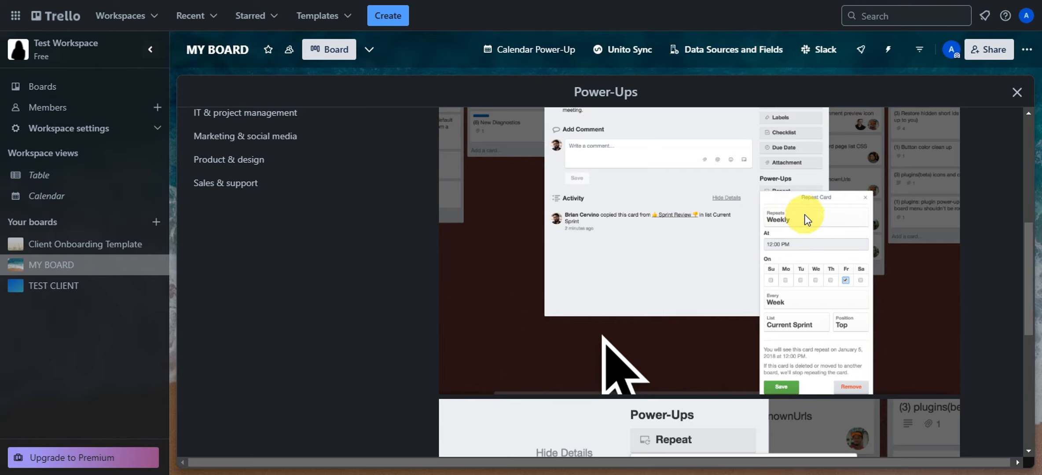
scroll(839, 221, down, 1)
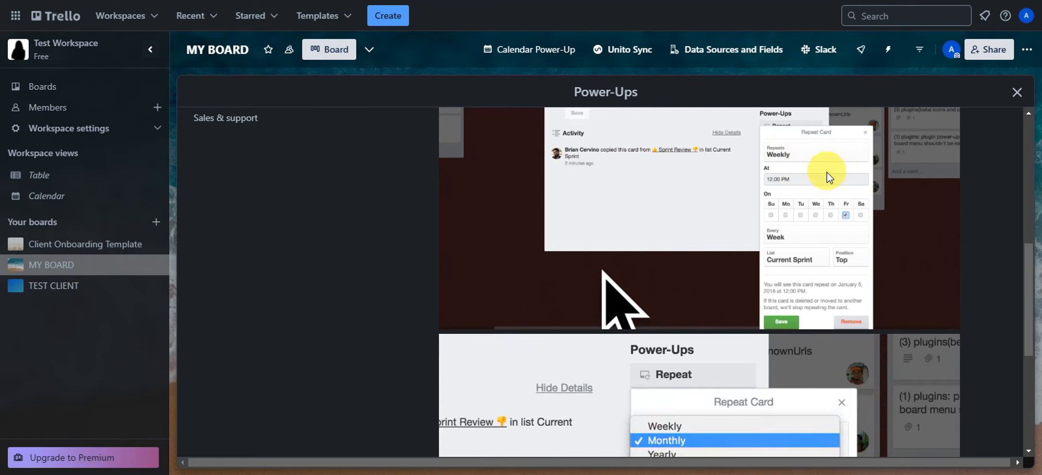
scroll(828, 171, down, 1)
scroll(848, 176, down, 2)
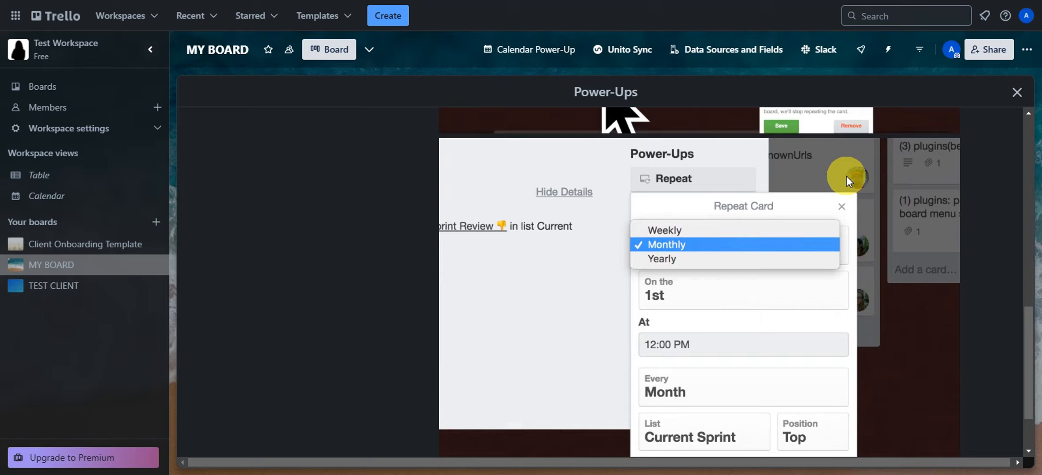
scroll(721, 158, down, 1)
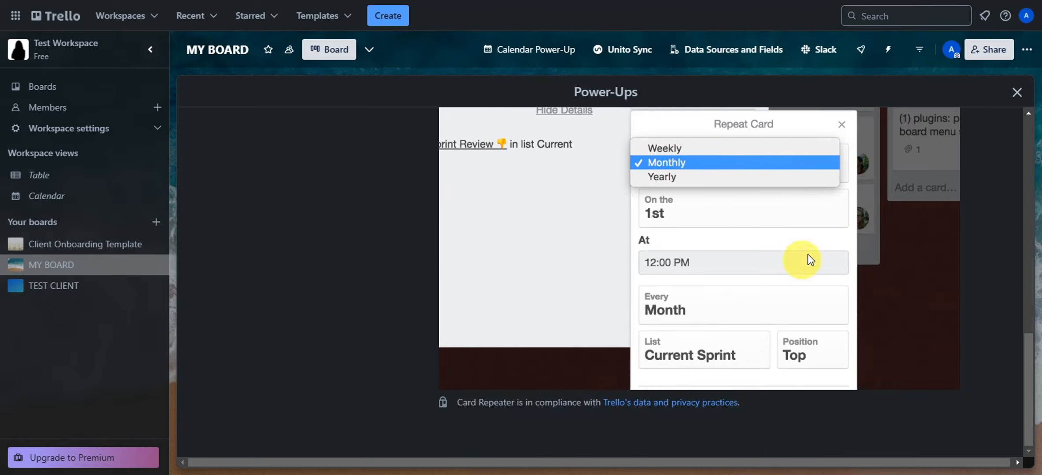
scroll(807, 256, up, 2)
click(1019, 94)
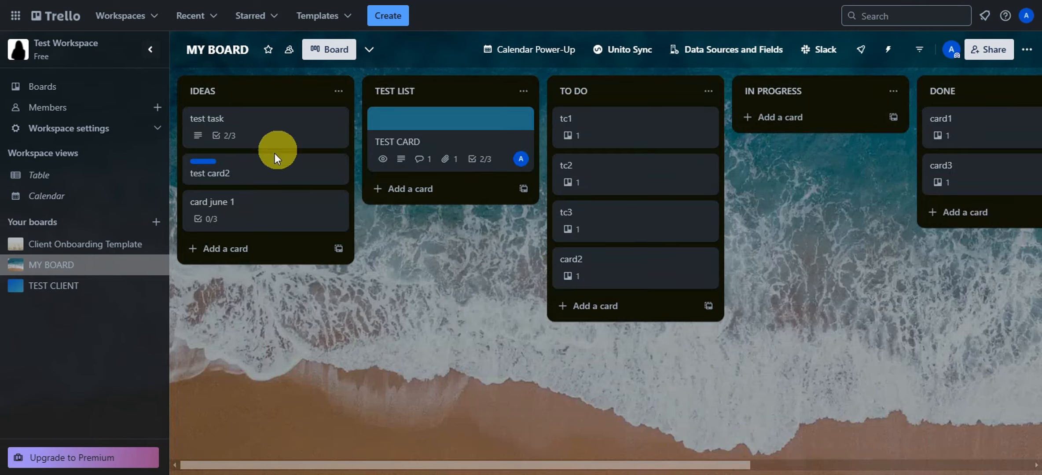
Open the tc1 card in TO DO, examine the Repeat Card schedule options, and close the card without saving a schedule
click(601, 131)
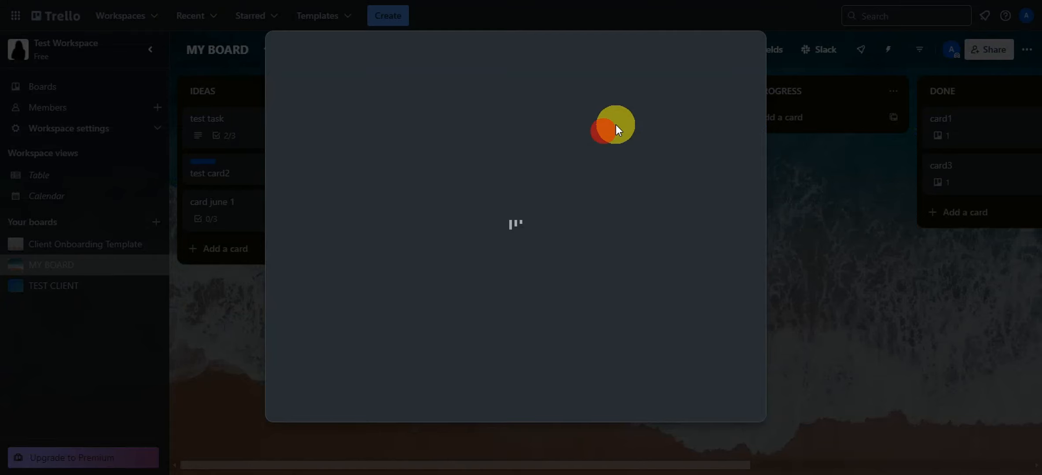
scroll(678, 167, down, 2)
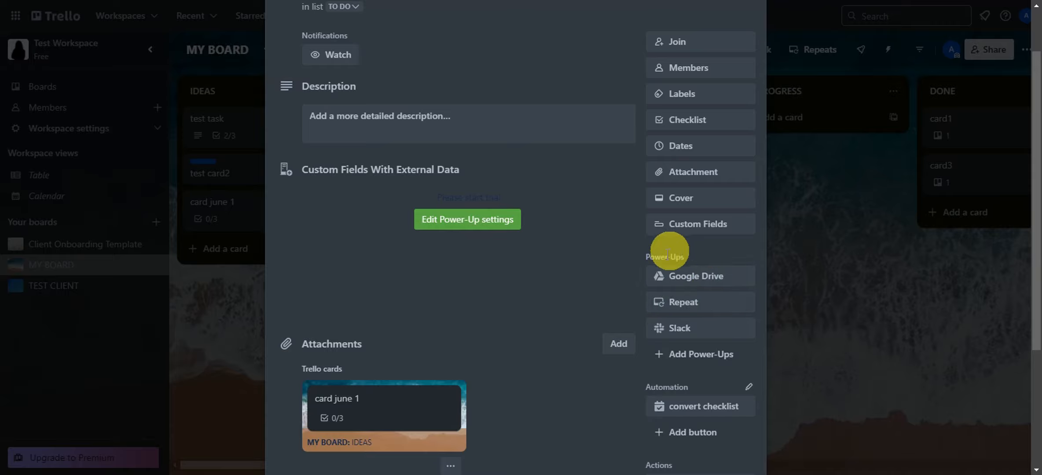
click(700, 308)
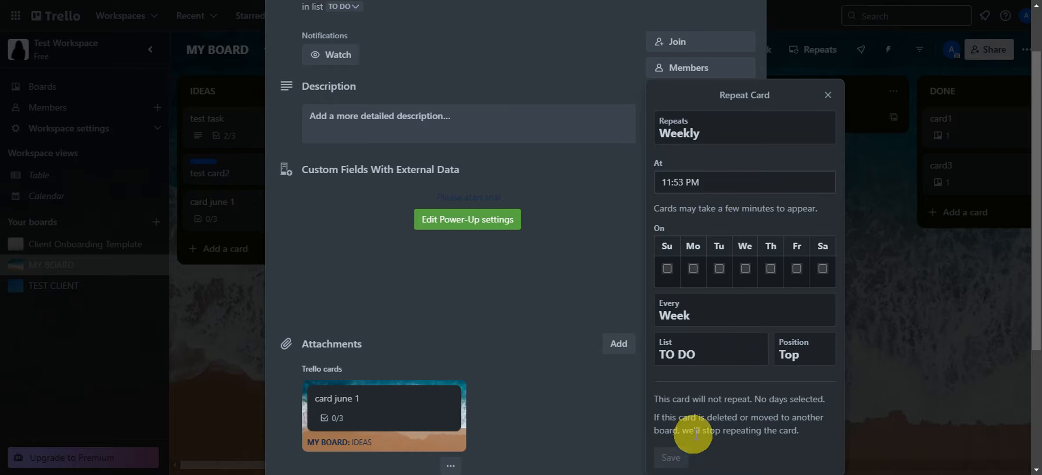
click(828, 95)
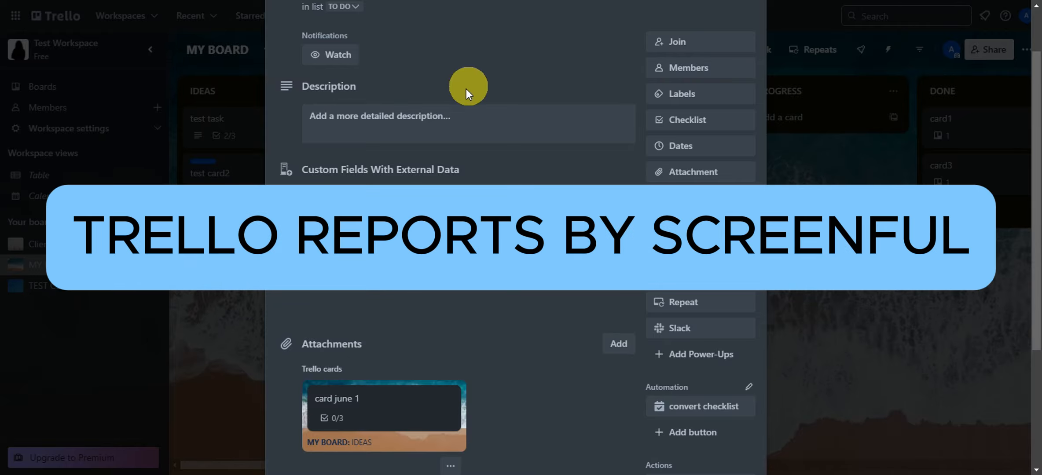
scroll(486, 163, up, 2)
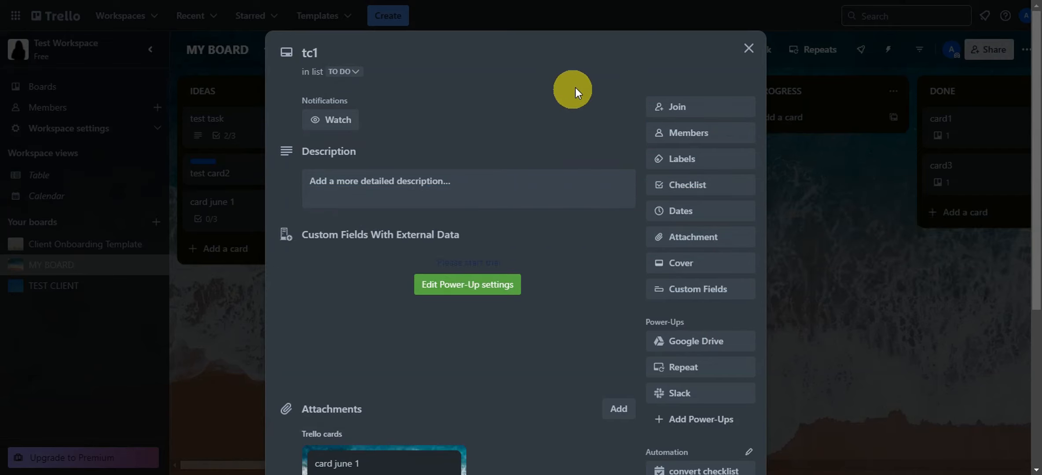
click(742, 48)
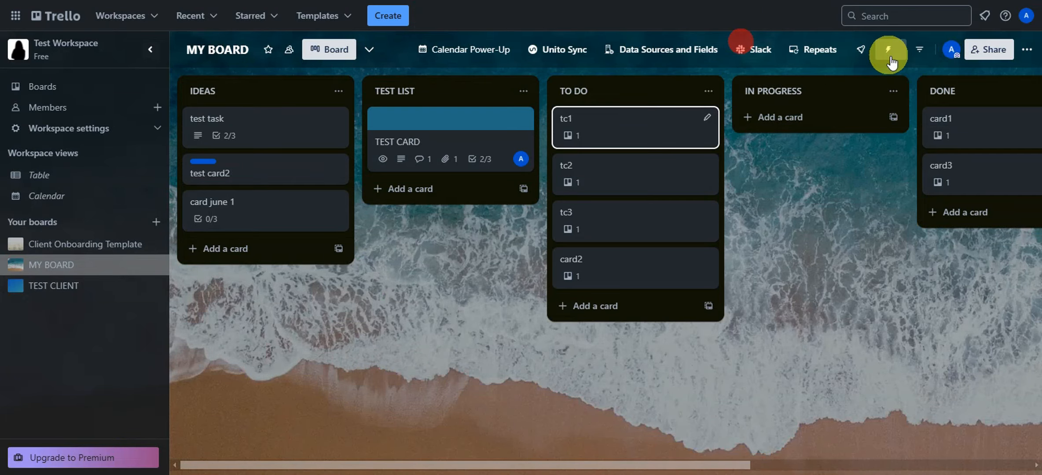
Search the Power-Ups directory for "trello reports" and look through the matching Power-Ups
click(889, 51)
click(865, 51)
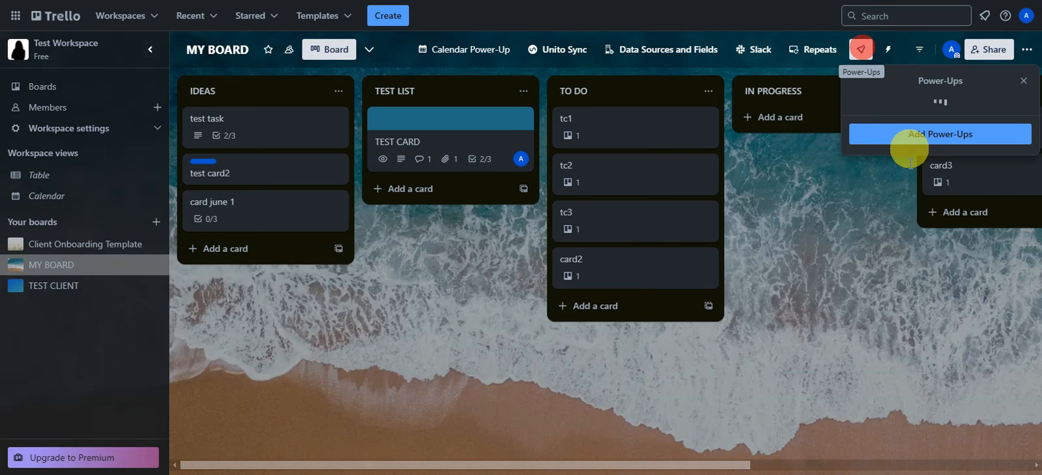
click(894, 438)
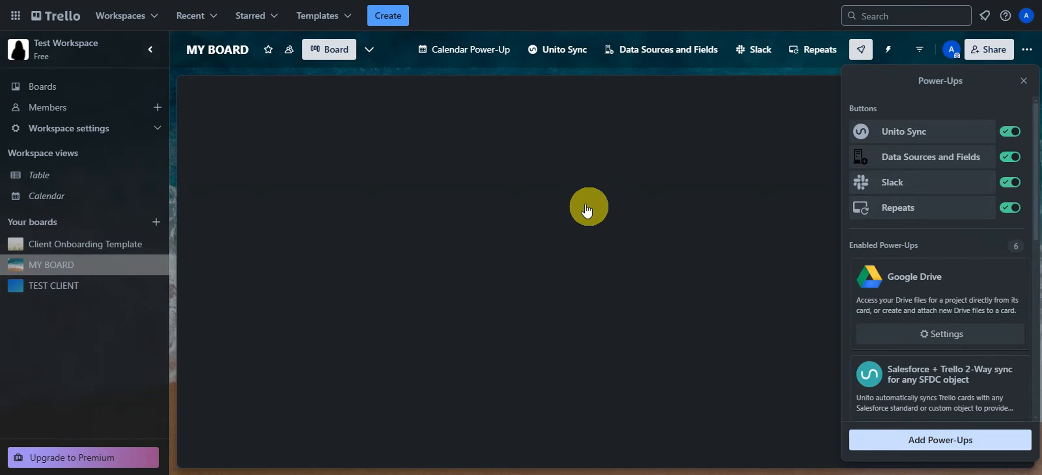
click(316, 138)
text(t)
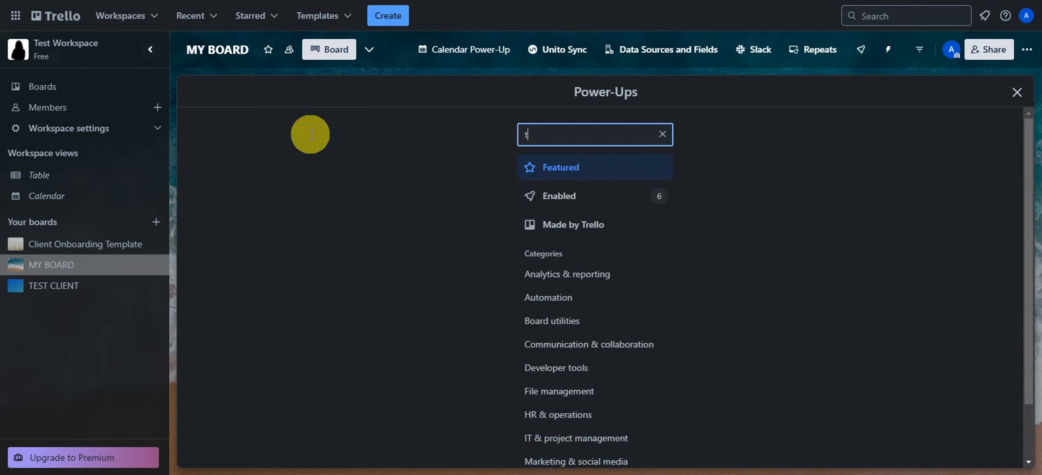
text(rello reports)
scroll(684, 134, down, 5)
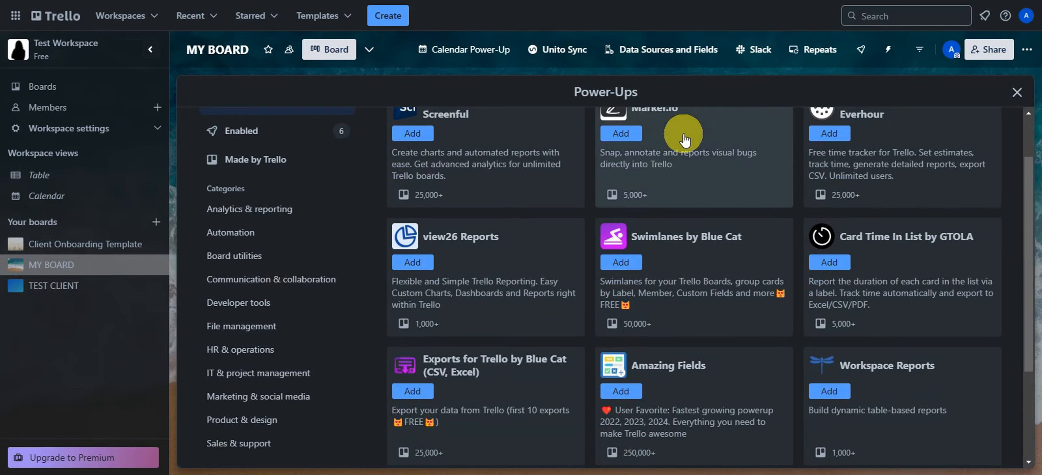
scroll(727, 159, up, 5)
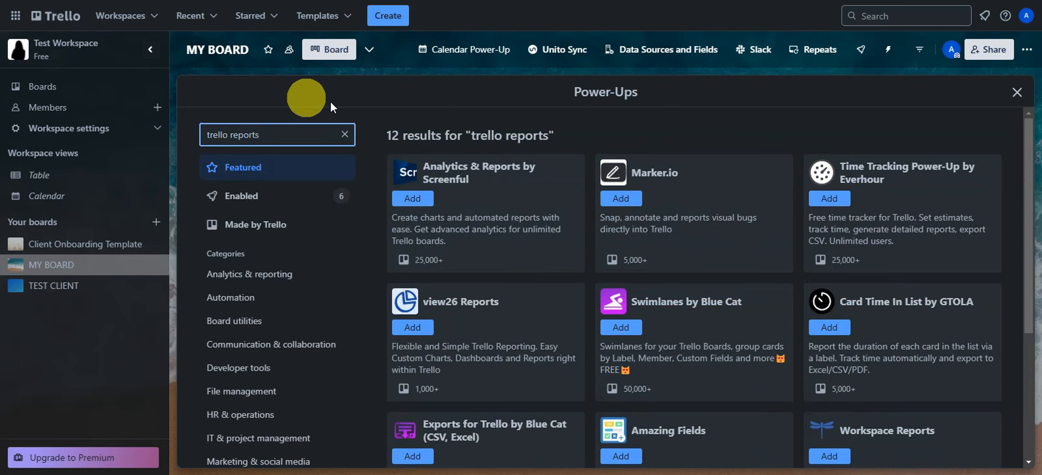
Narrow the Power-Ups search to "trello reports by screenfu" and open the Analytics & Reports by Screenful page
text(b)
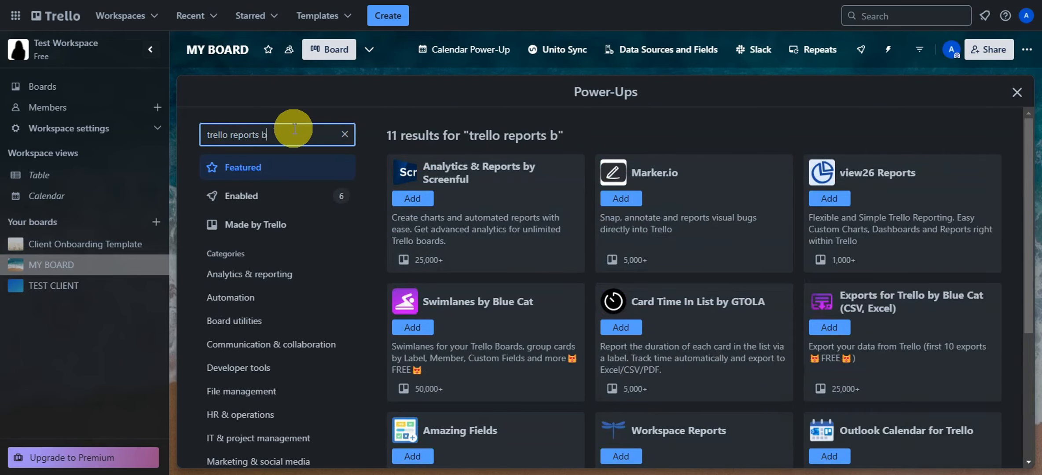
text(y screenfu)
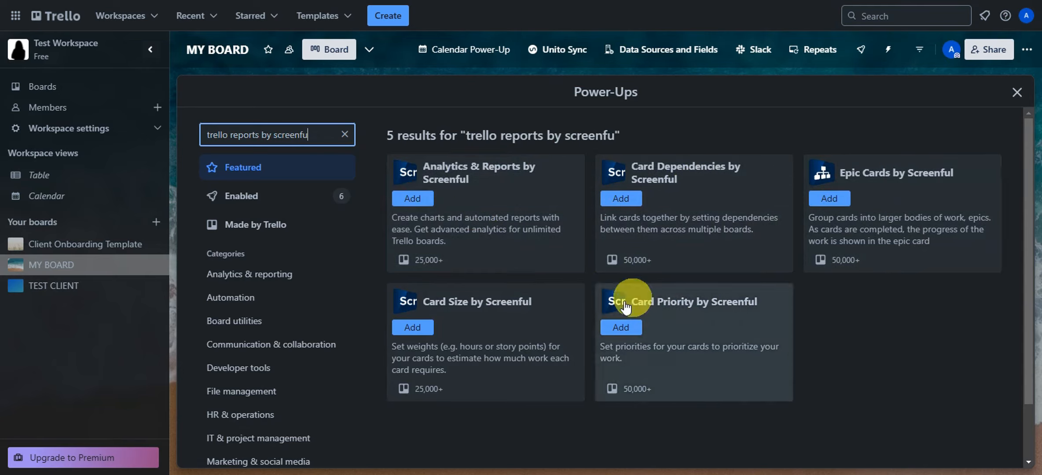
click(511, 184)
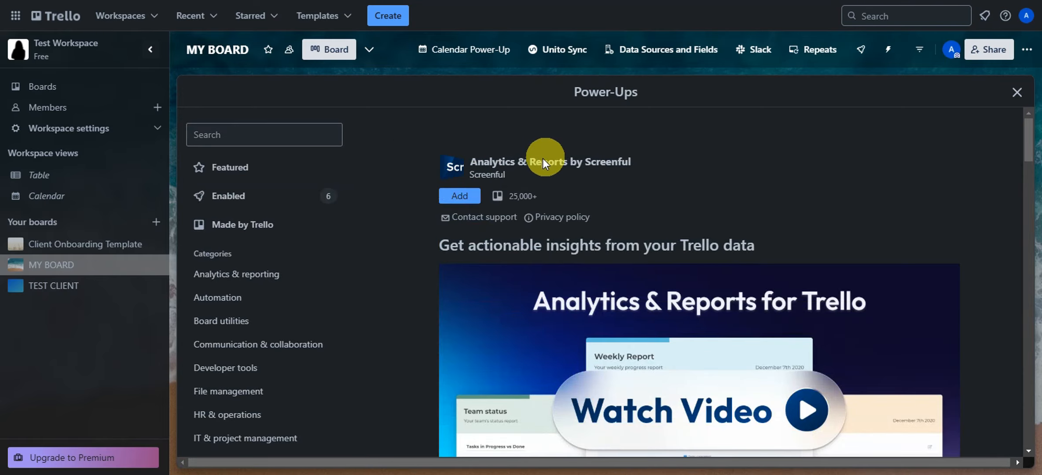
Read the Screenful page's introduction and its sections on automated reports and on sharing and scheduling them
scroll(652, 158, down, 3)
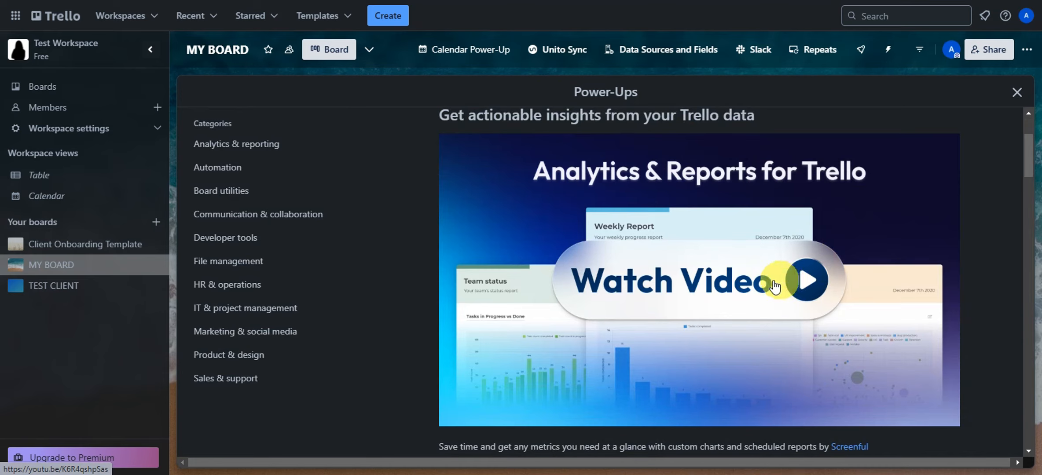
scroll(709, 244, down, 4)
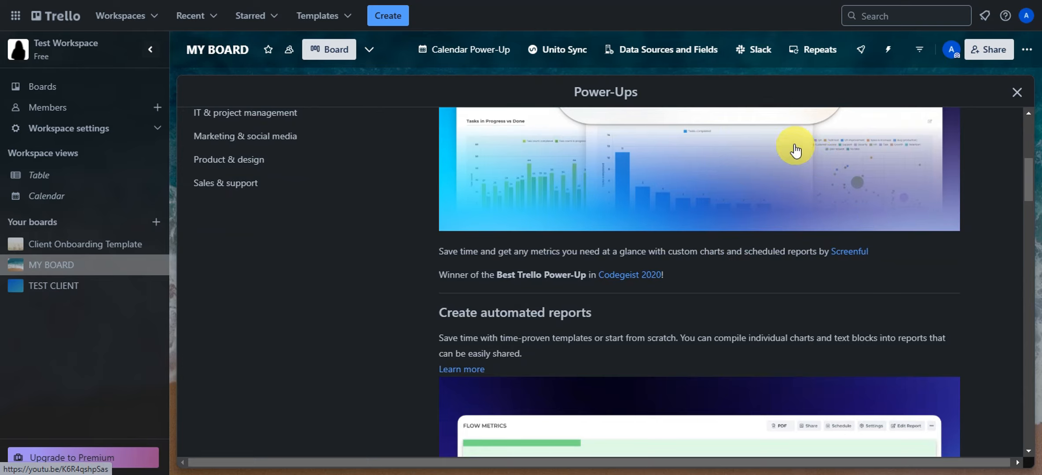
scroll(781, 183, down, 4)
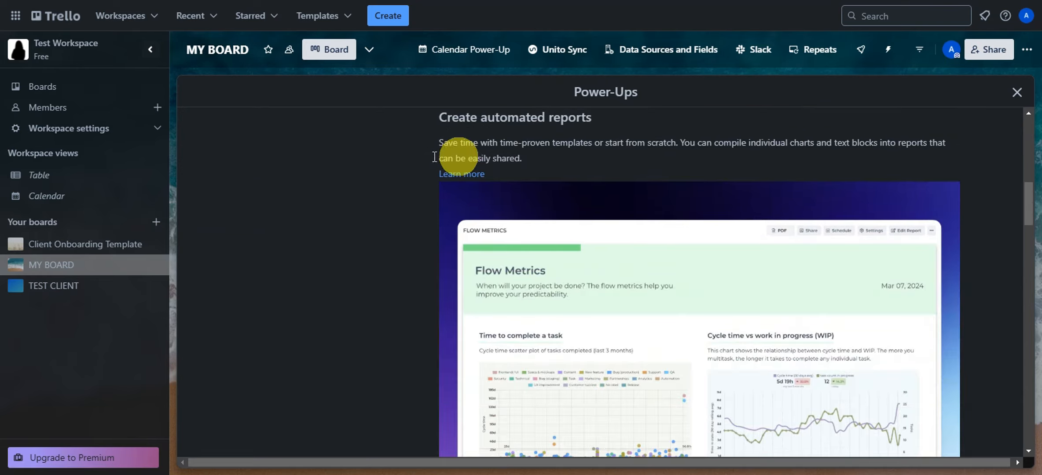
scroll(617, 156, down, 3)
scroll(679, 220, down, 7)
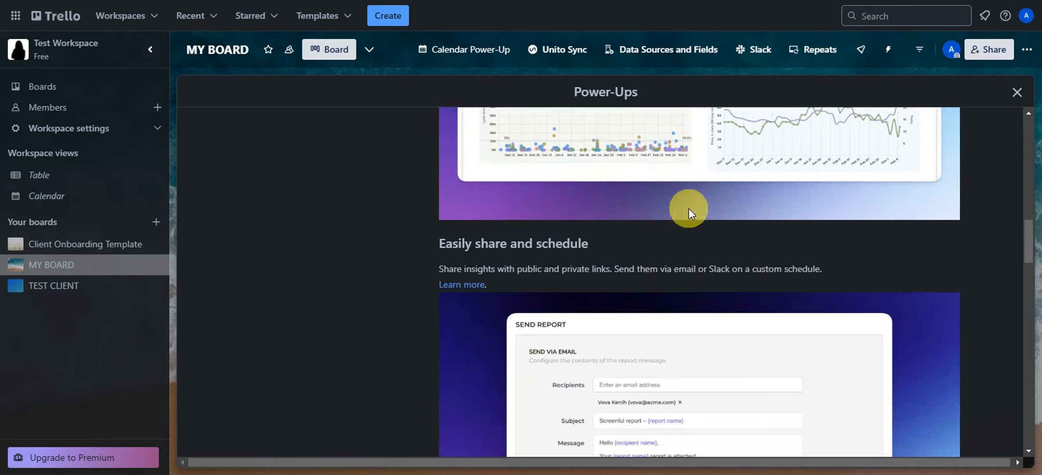
scroll(669, 234, up, 1)
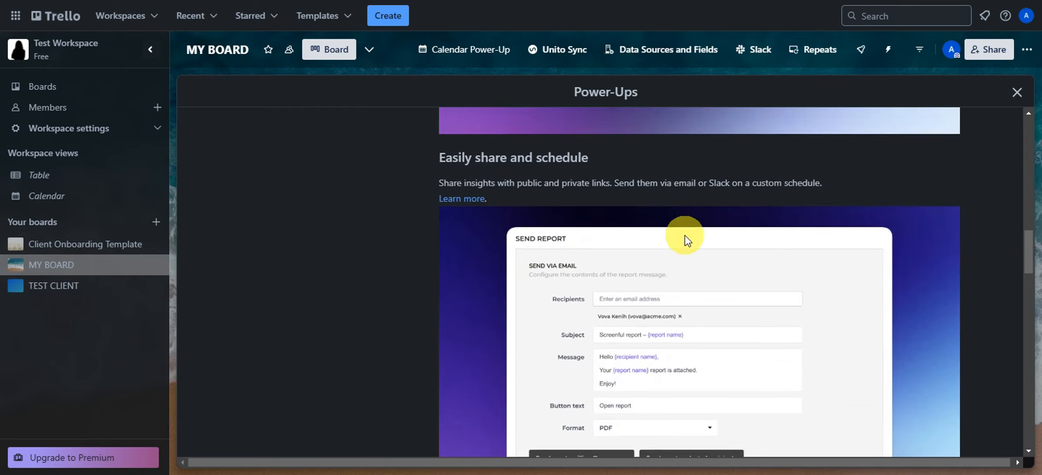
scroll(684, 235, down, 7)
Read the Screenful sections on custom charts, out-of-the-box insights, customer reviews and related Power-Ups, and close the Power-Ups directory
scroll(725, 246, down, 3)
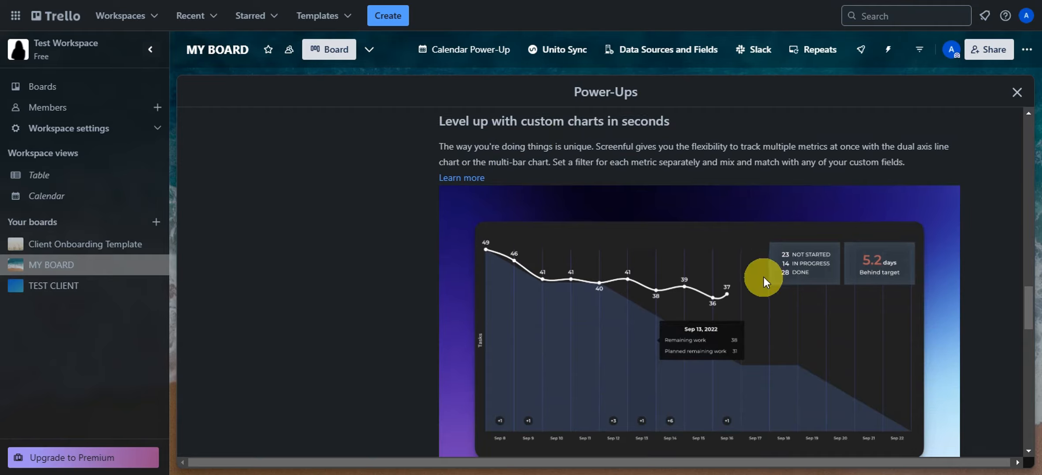
scroll(764, 277, down, 2)
scroll(753, 264, up, 2)
scroll(814, 309, down, 4)
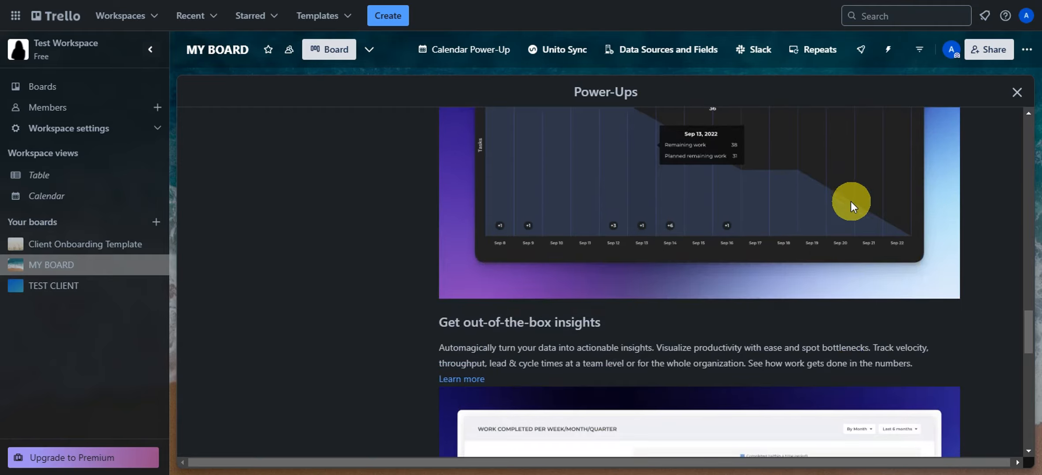
scroll(851, 202, down, 4)
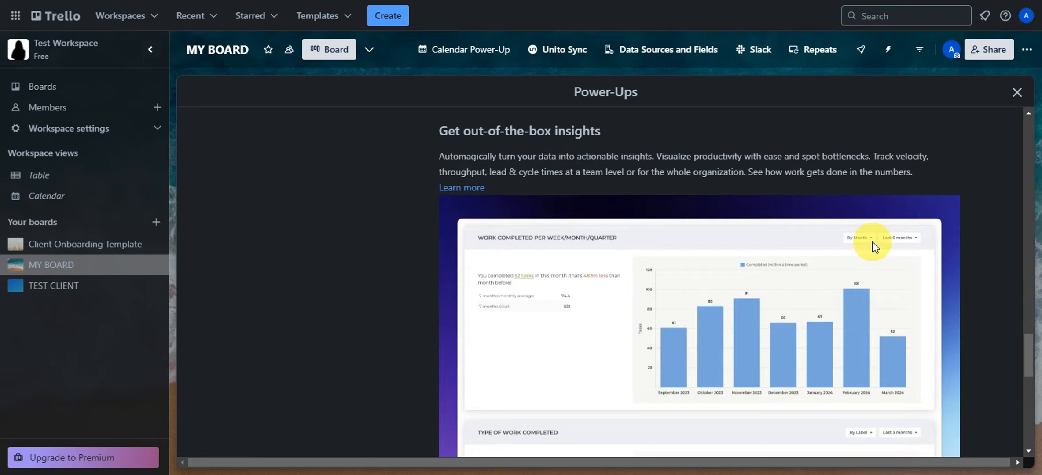
scroll(792, 264, down, 7)
scroll(829, 289, down, 1)
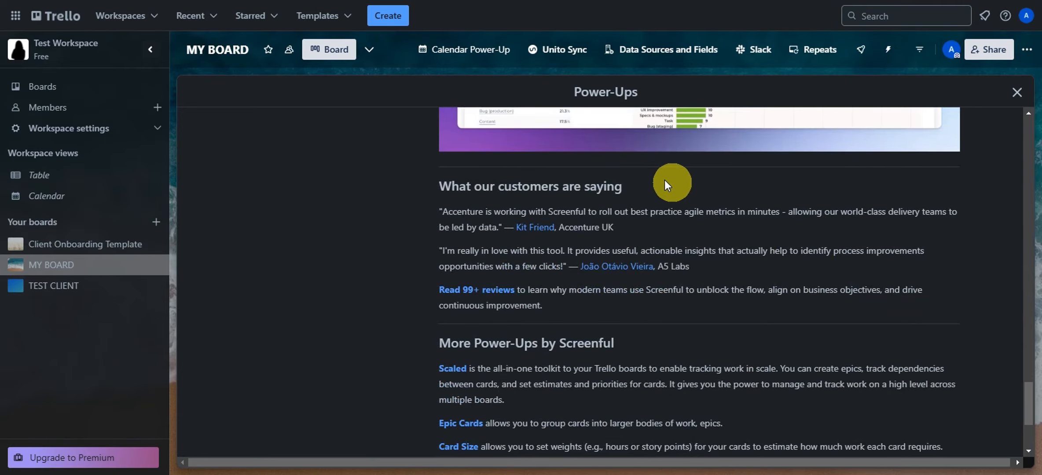
scroll(725, 199, down, 2)
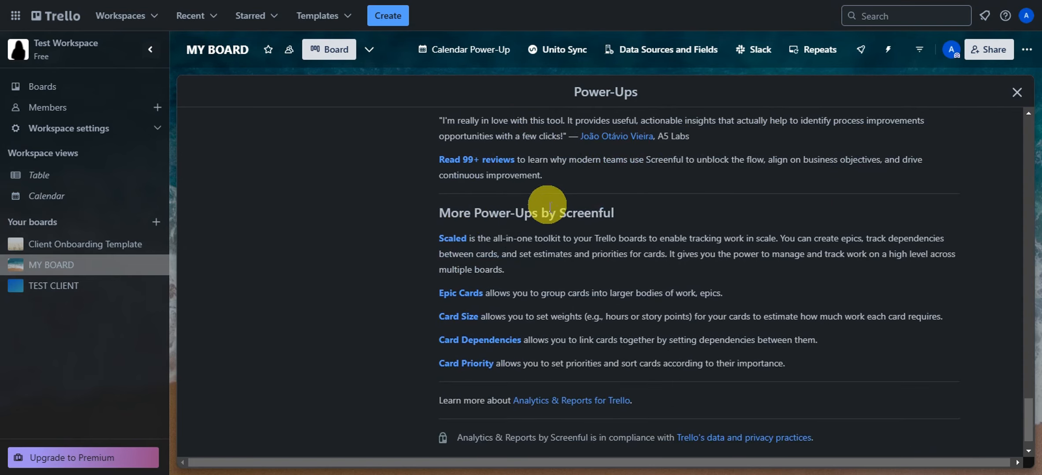
scroll(626, 218, down, 1)
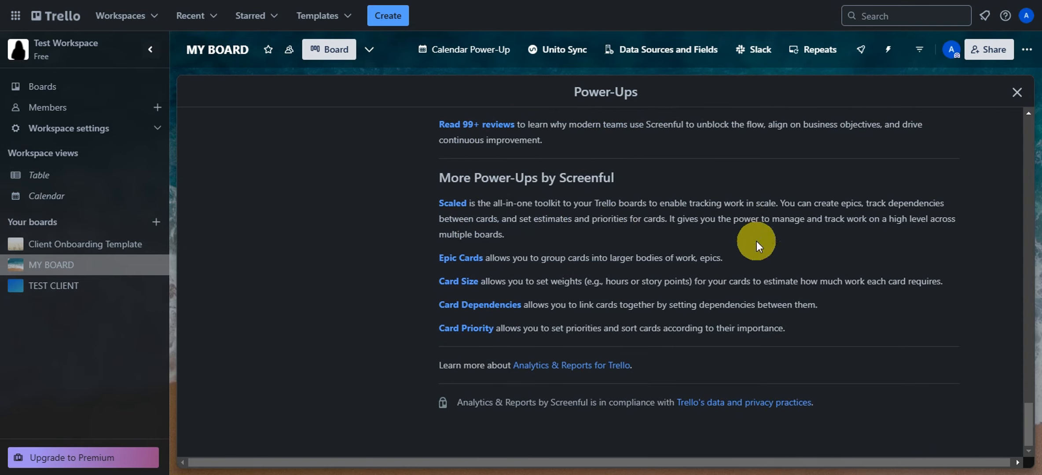
scroll(757, 241, up, 10)
scroll(762, 235, up, 10)
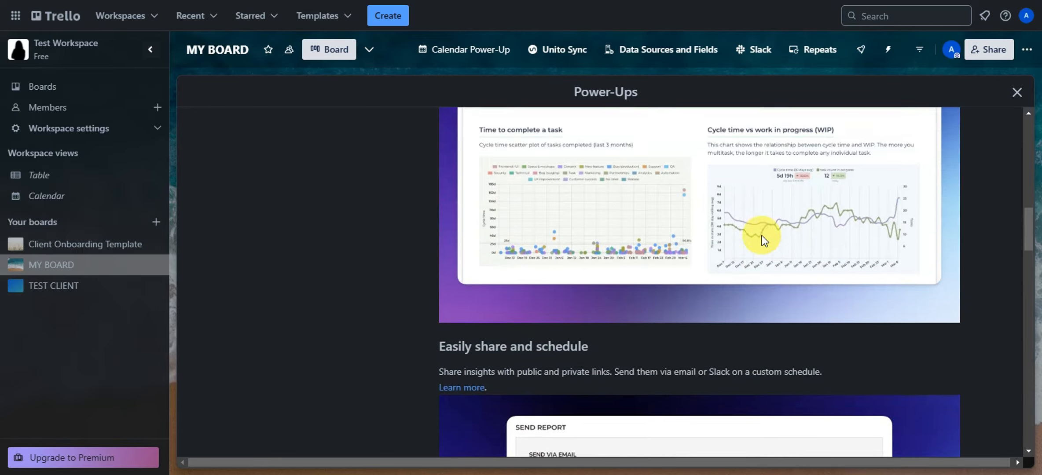
scroll(764, 232, up, 5)
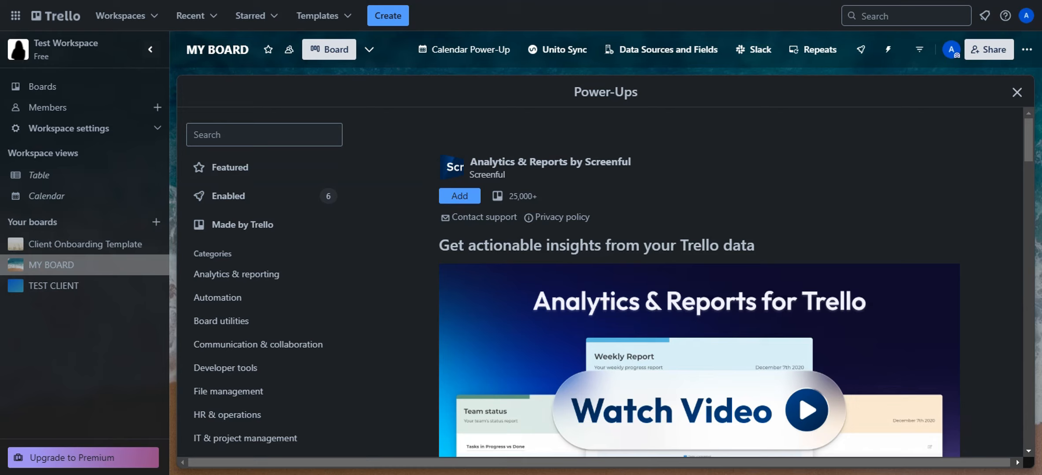
click(1017, 92)
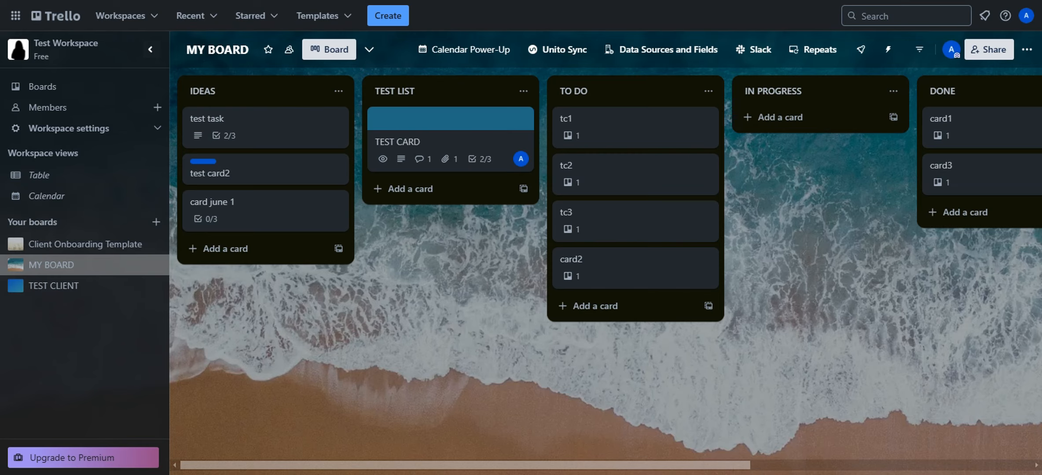
Find "zapier" in the Power-Ups directory and add the Zapier Power-Up to MY BOARD, accepting its access terms
click(862, 51)
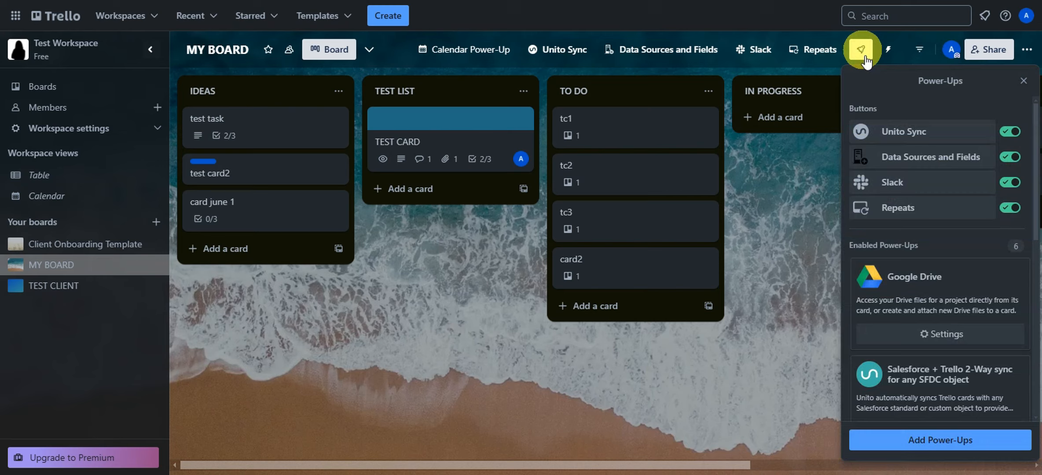
click(963, 438)
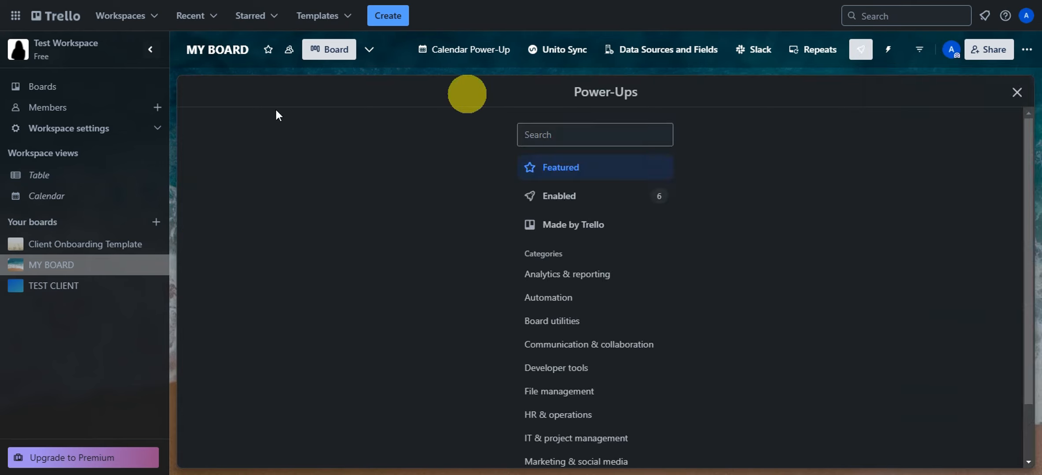
click(261, 135)
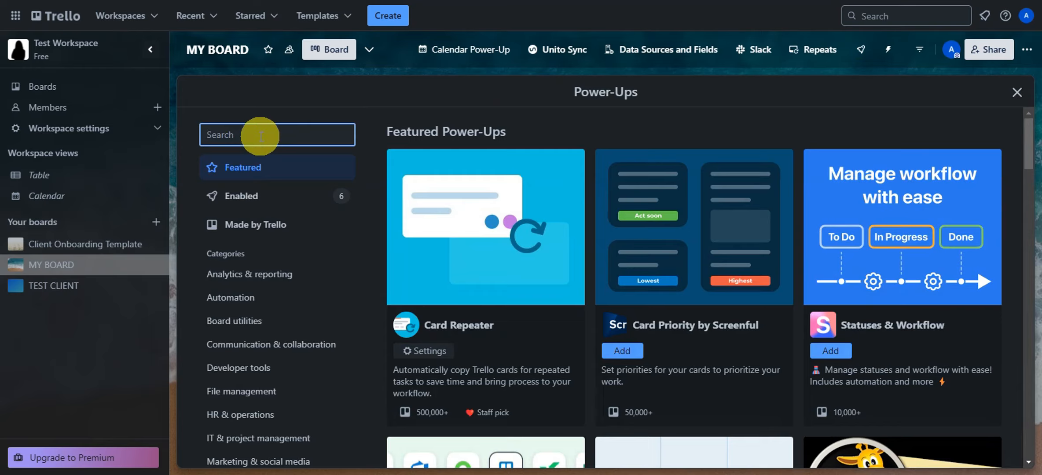
text(zapier)
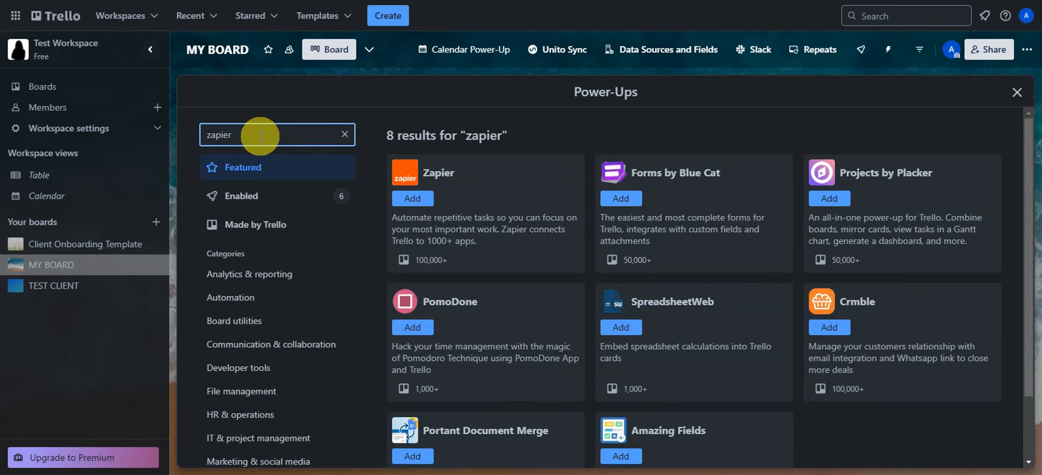
click(523, 178)
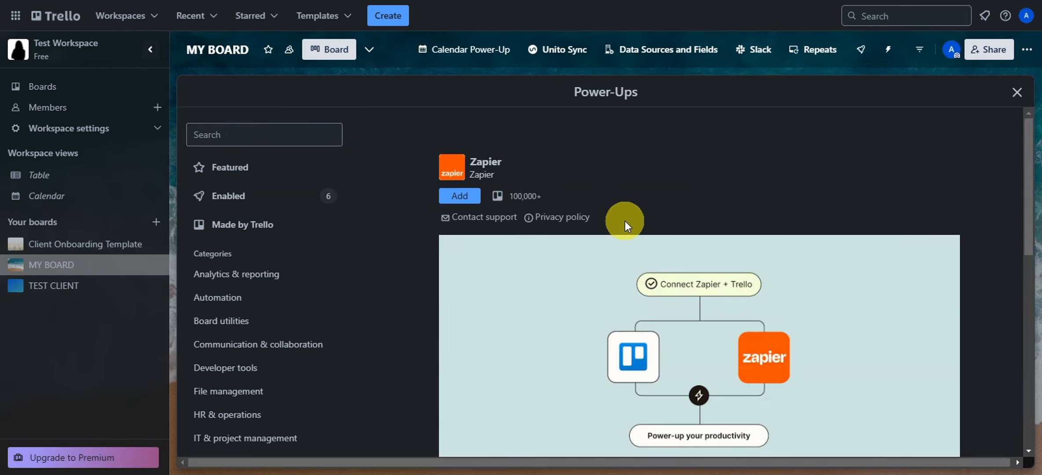
scroll(640, 227, down, 4)
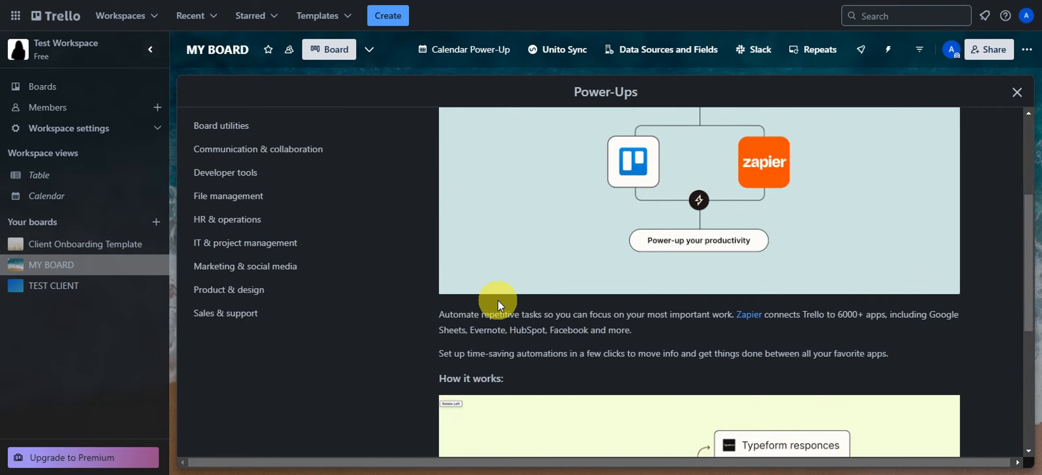
scroll(827, 360, up, 4)
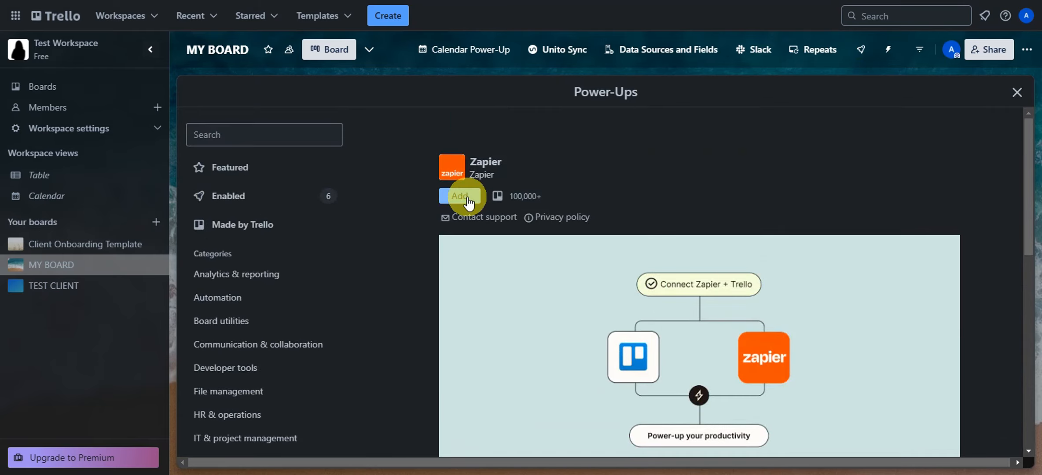
click(466, 198)
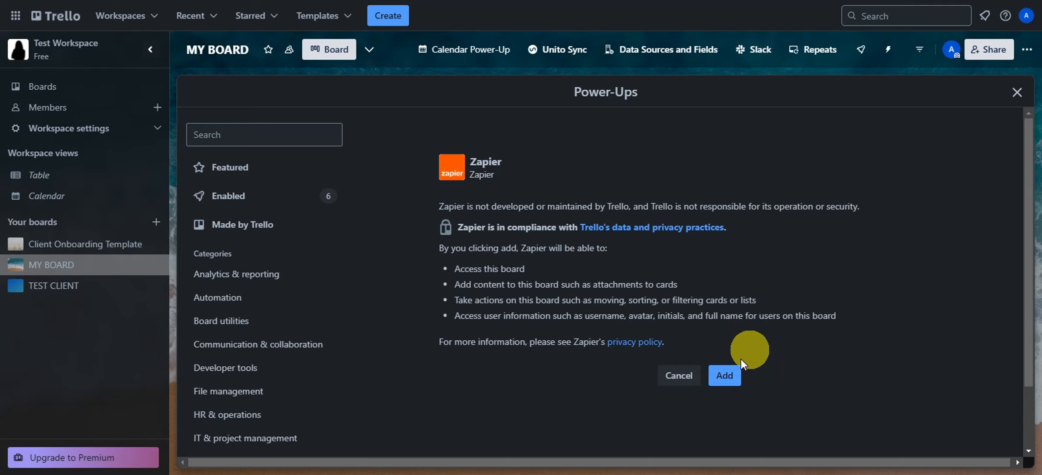
click(730, 373)
Read the Zapier description and its diagram of apps that can create new Trello cards, and return to the board
scroll(697, 196, down, 3)
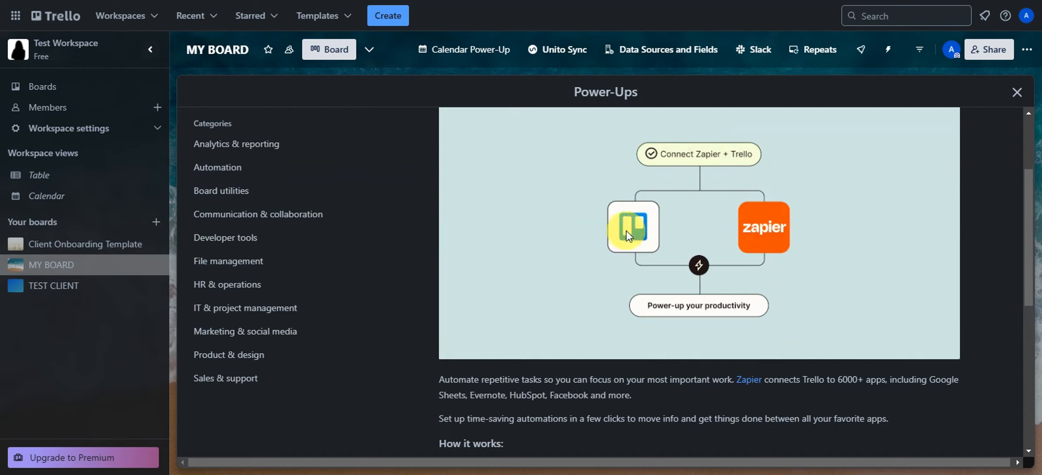
scroll(779, 241, down, 7)
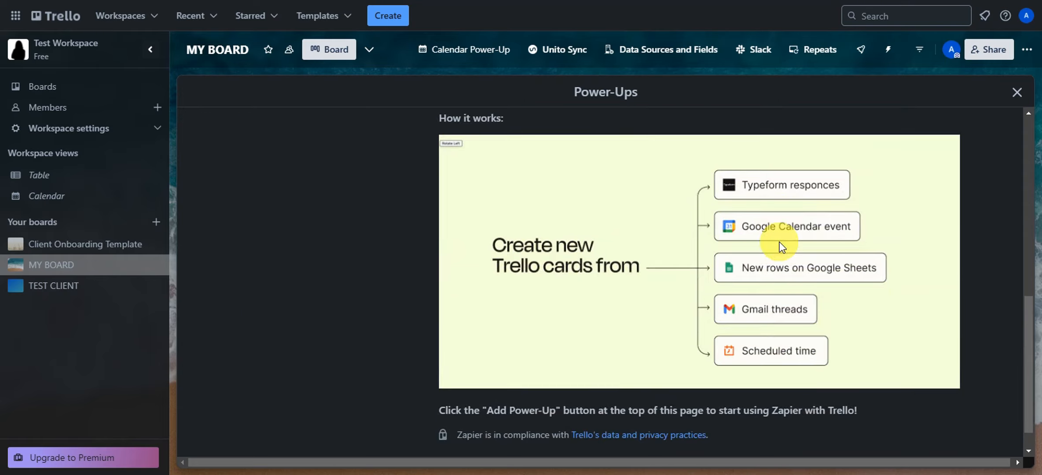
scroll(612, 237, up, 1)
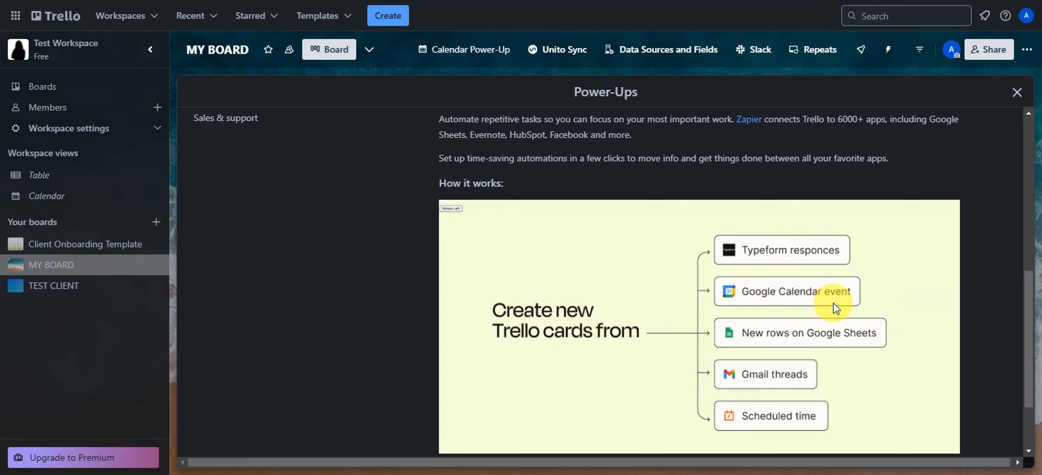
scroll(464, 284, down, 2)
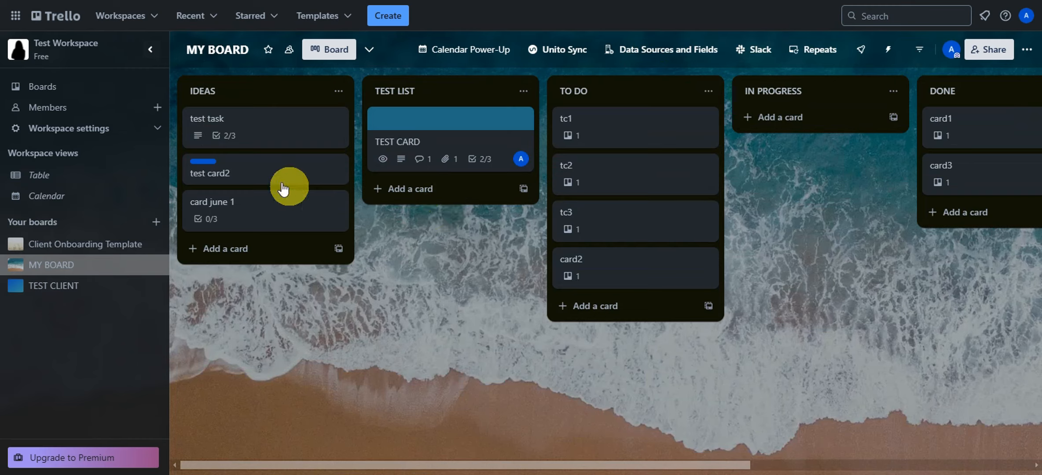
Open the test task card in IDEAS, review its Slack Power-Up options, and close the card
click(284, 138)
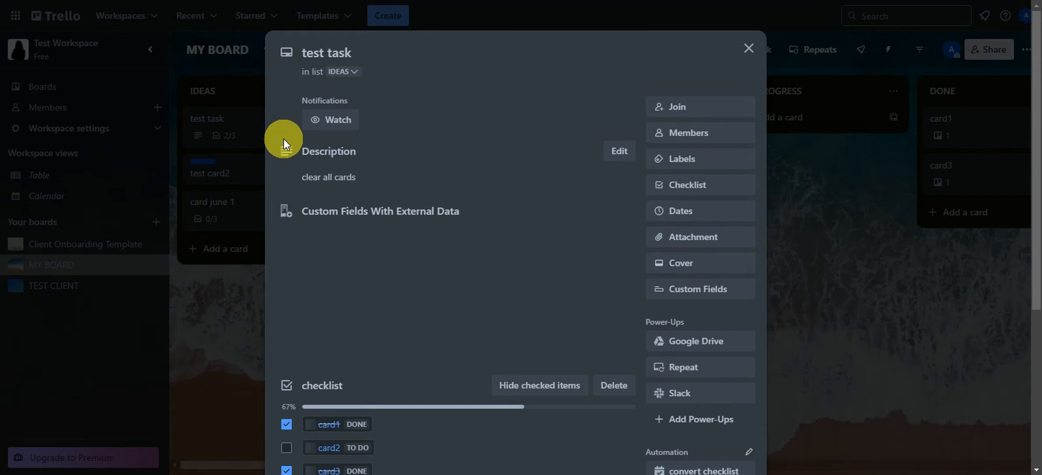
click(680, 392)
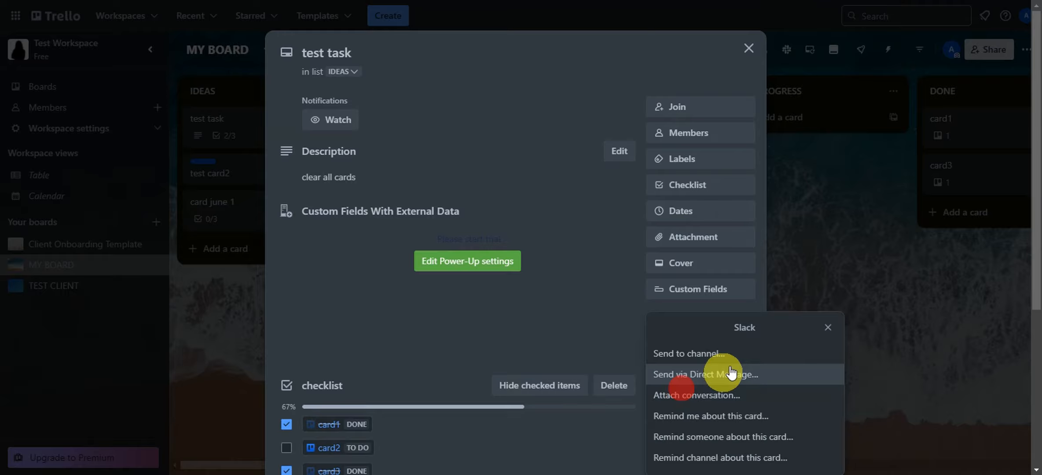
scroll(709, 212, down, 3)
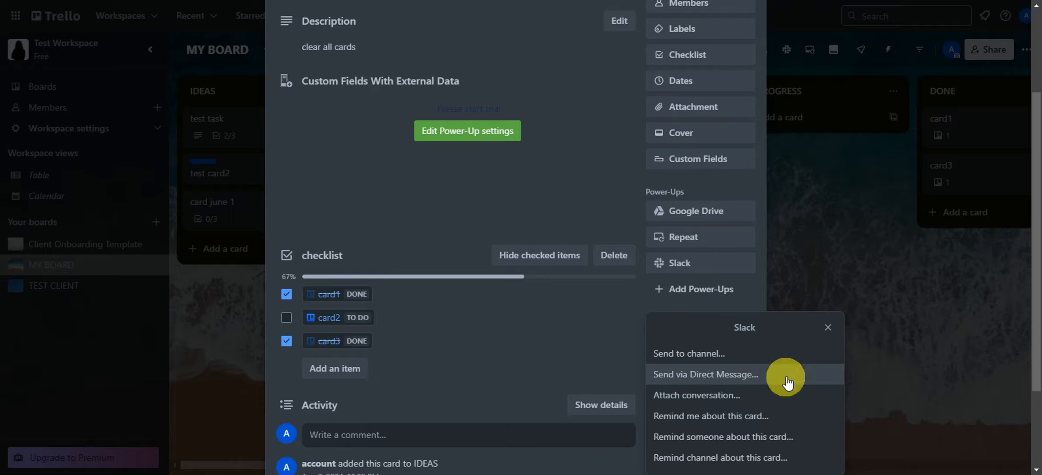
click(826, 329)
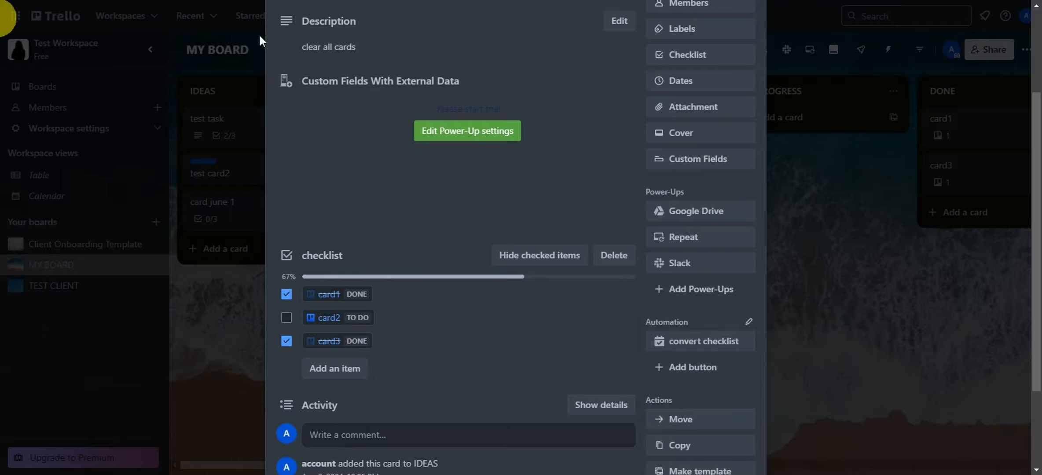
scroll(639, 121, up, 5)
click(742, 52)
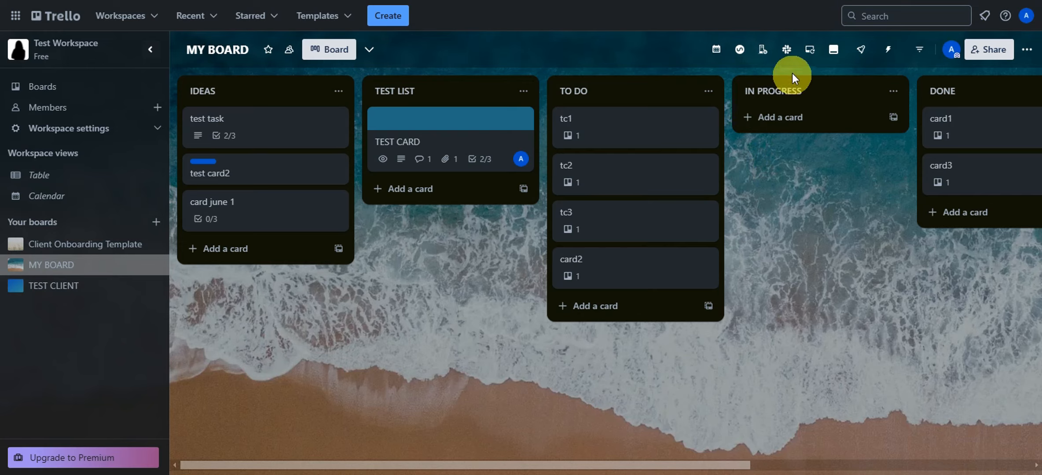
Find "voting" in the Power-Ups directory and add the Voting Power-Up to MY BOARD
click(861, 55)
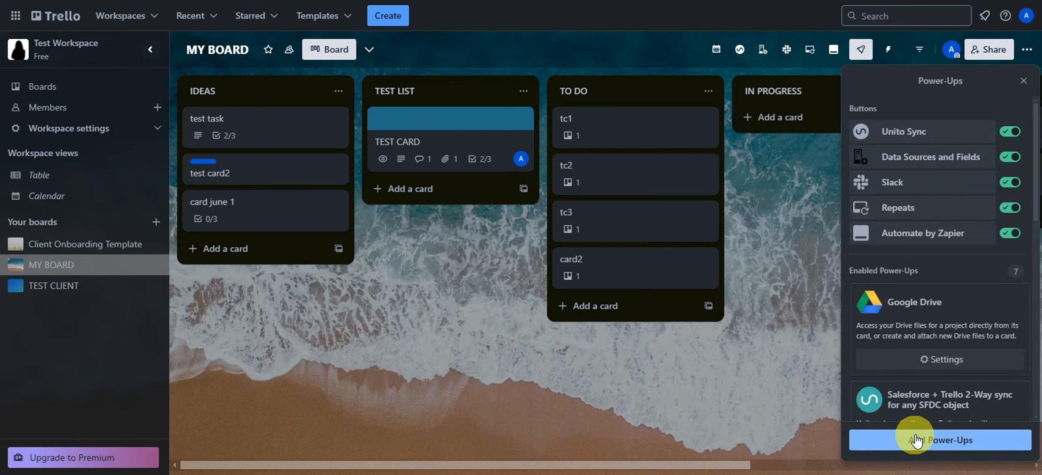
click(919, 440)
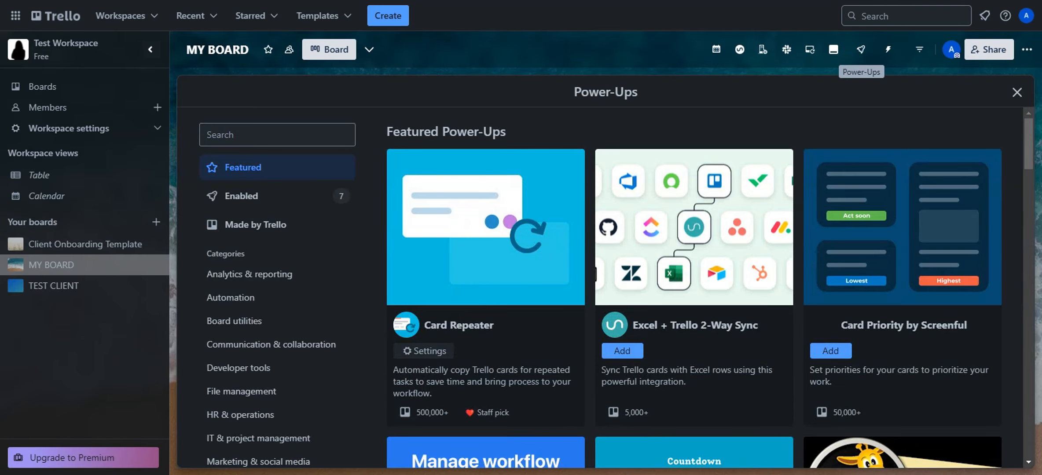
click(266, 137)
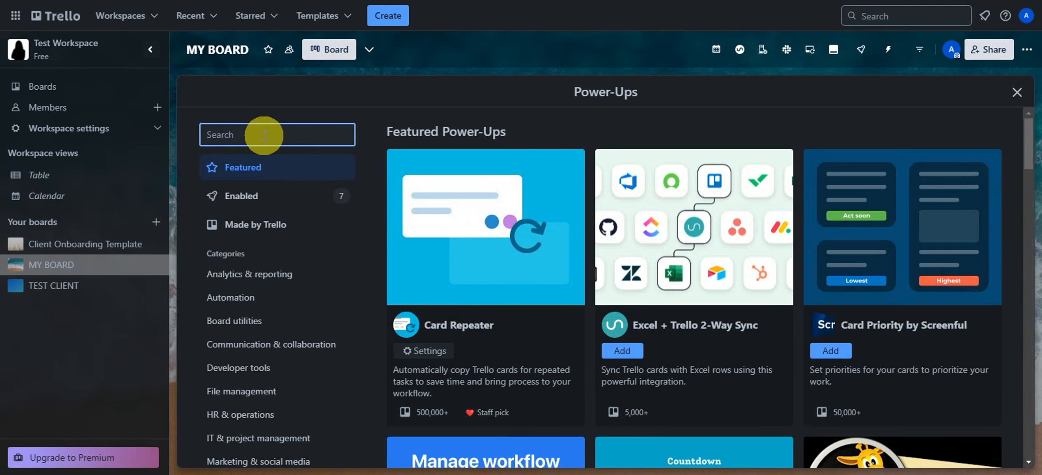
text(vo)
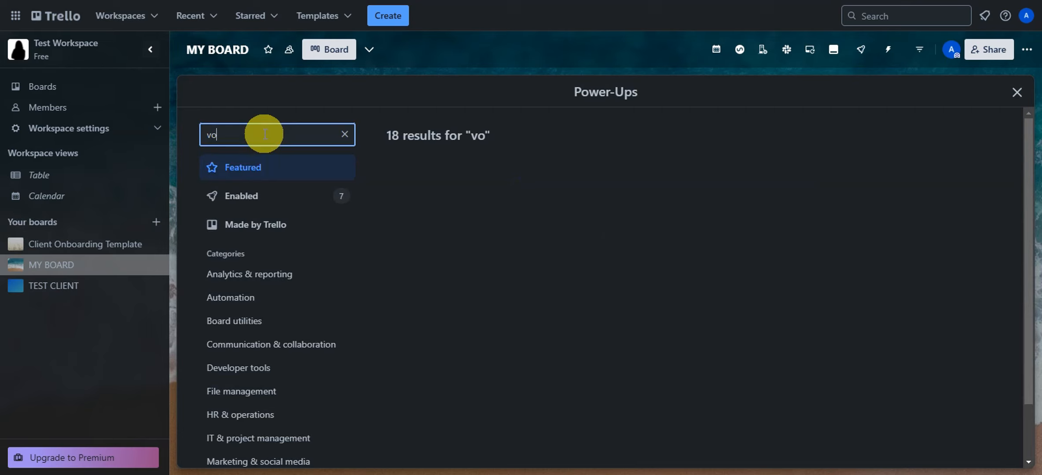
text(ting)
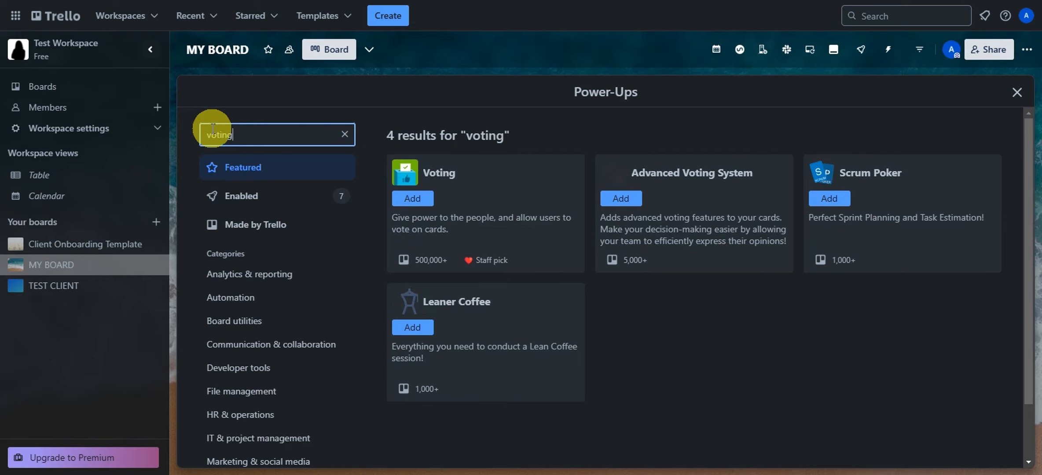
click(509, 178)
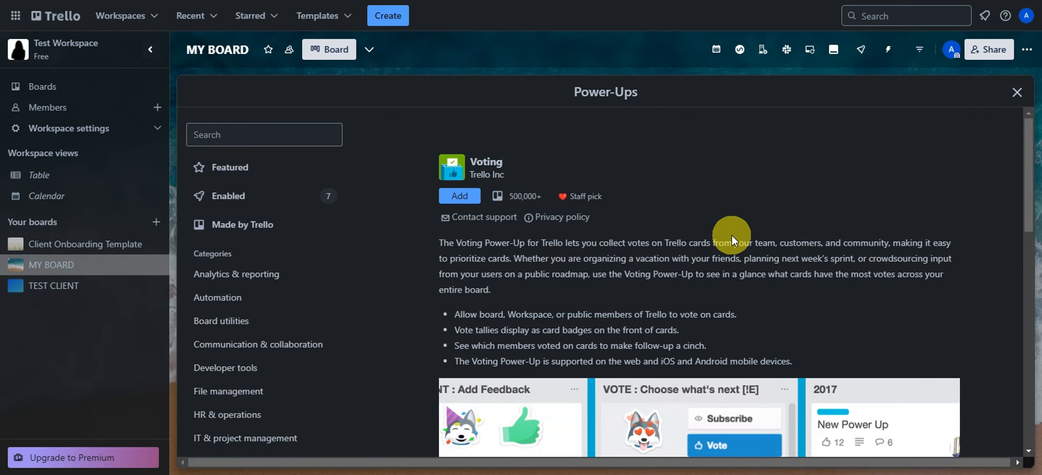
click(462, 195)
Examine the Voting page's example images of vote badges and the voters list, and close the Power-Ups directory
scroll(699, 218, down, 7)
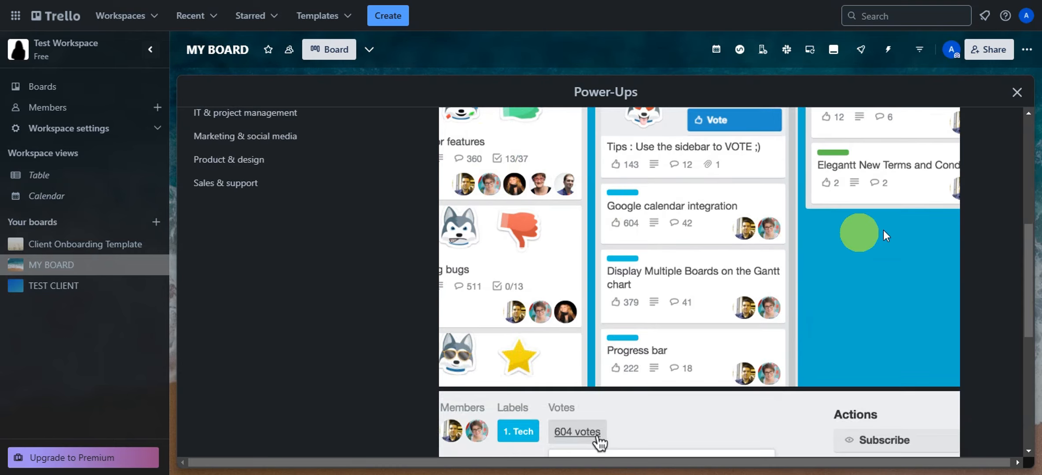
scroll(807, 224, down, 5)
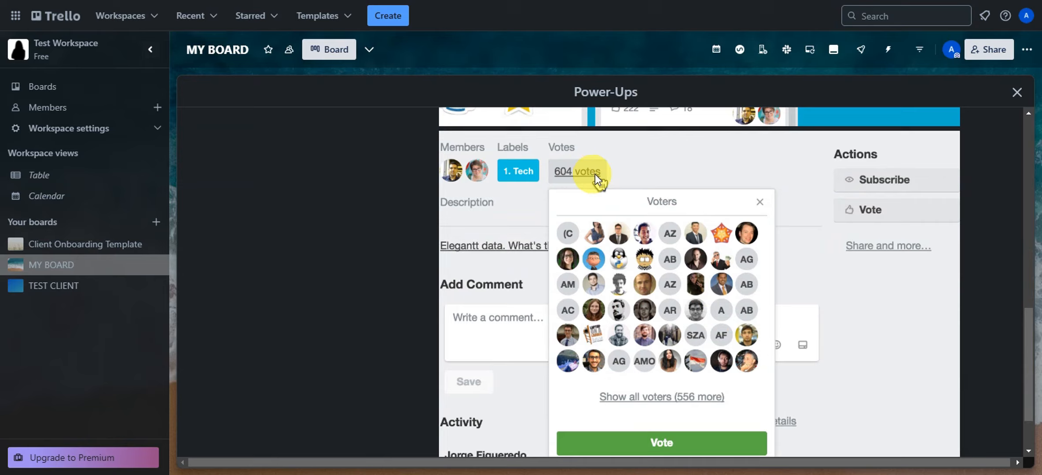
scroll(712, 232, down, 2)
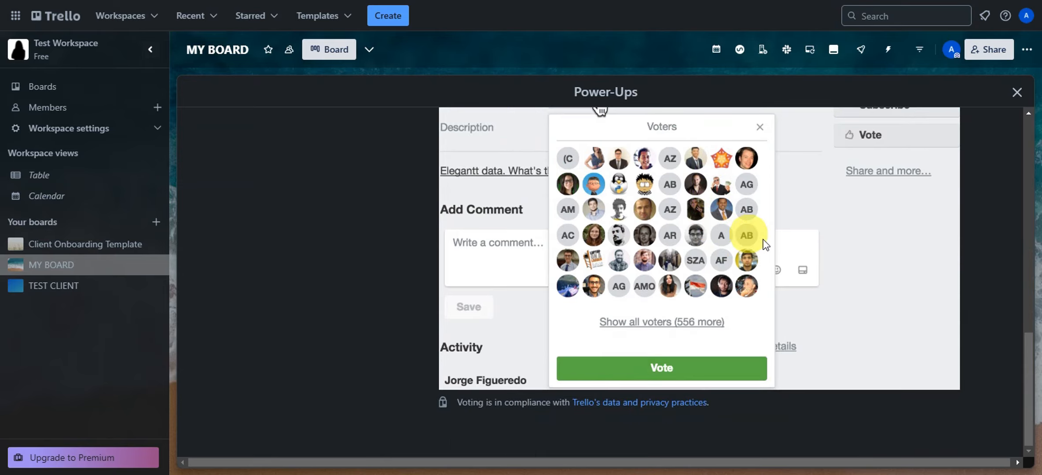
scroll(767, 238, up, 15)
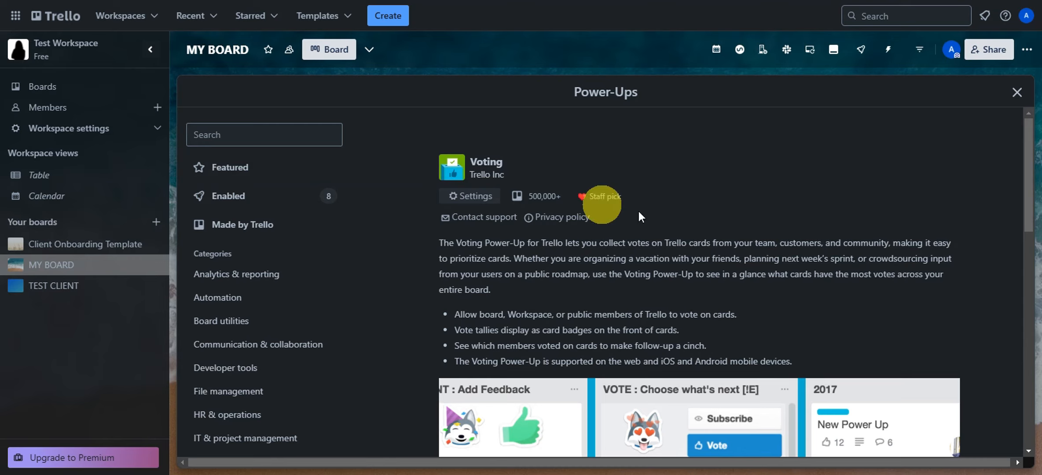
click(1017, 94)
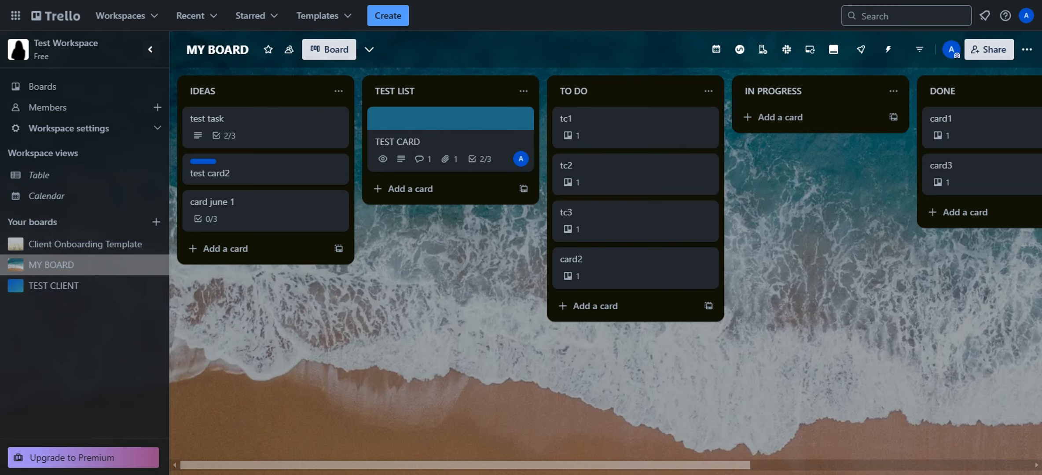
Search the Power-Ups directory for "email for trello" and open the Email for Trello details page
click(861, 51)
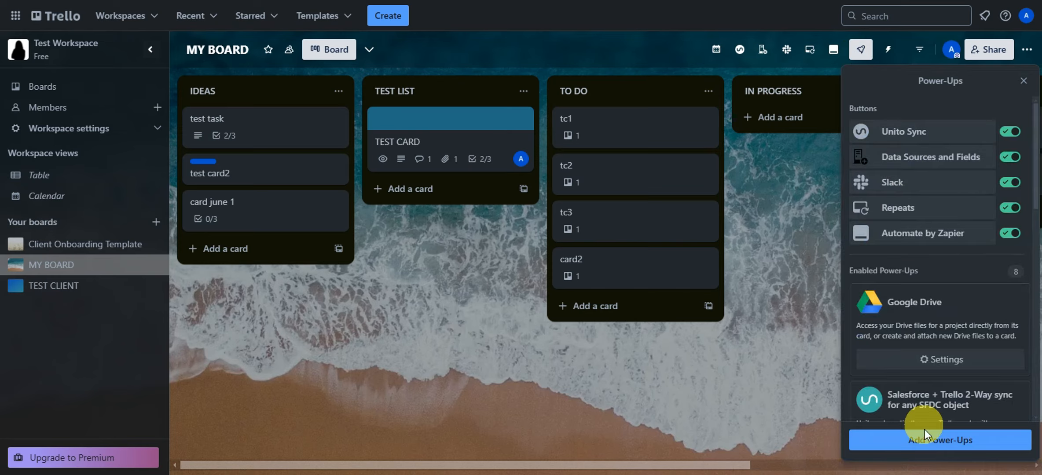
click(925, 440)
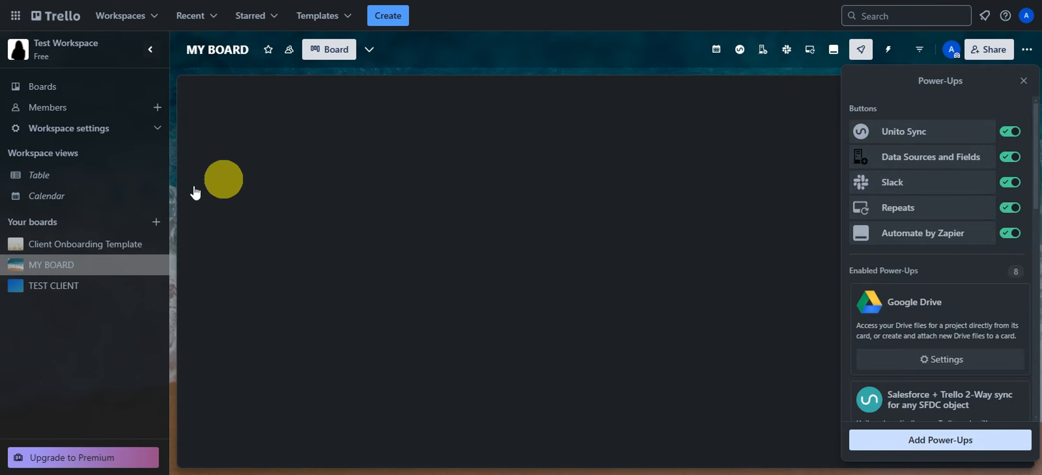
click(248, 69)
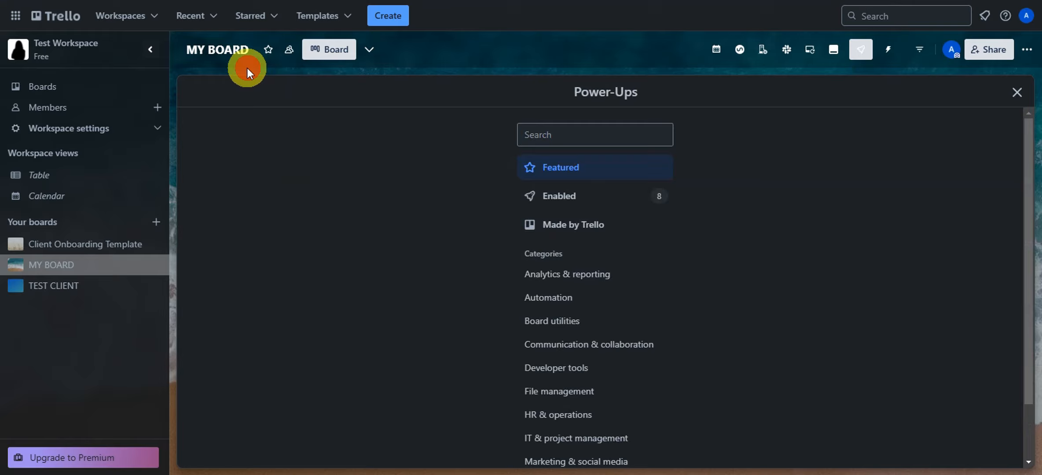
click(267, 132)
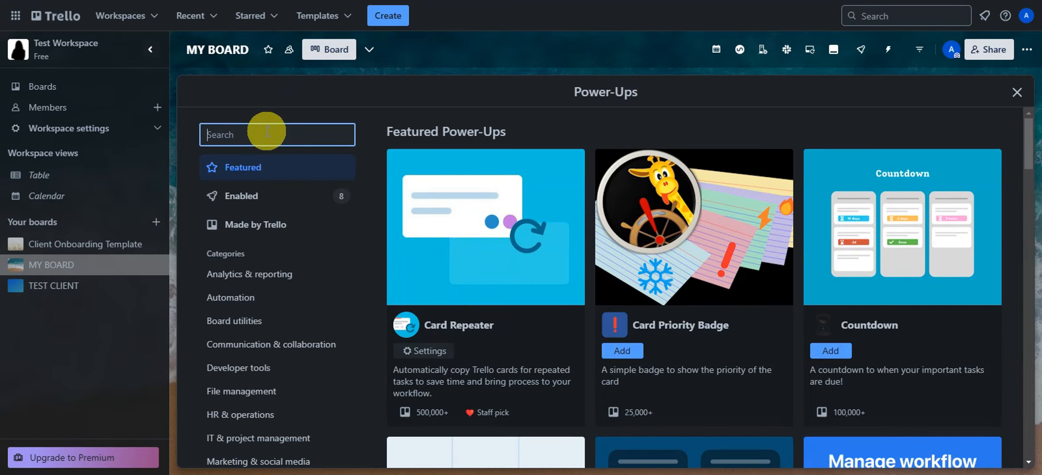
text(email for )
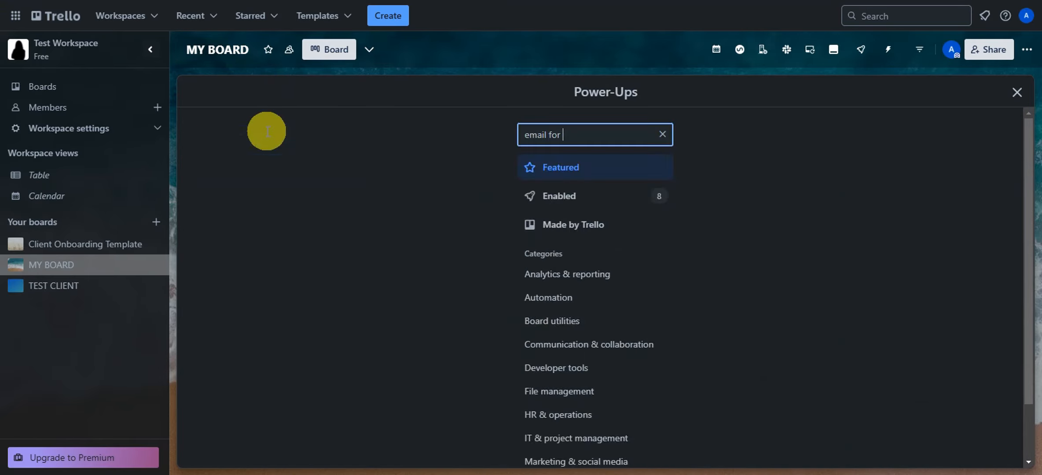
text(trello)
click(469, 173)
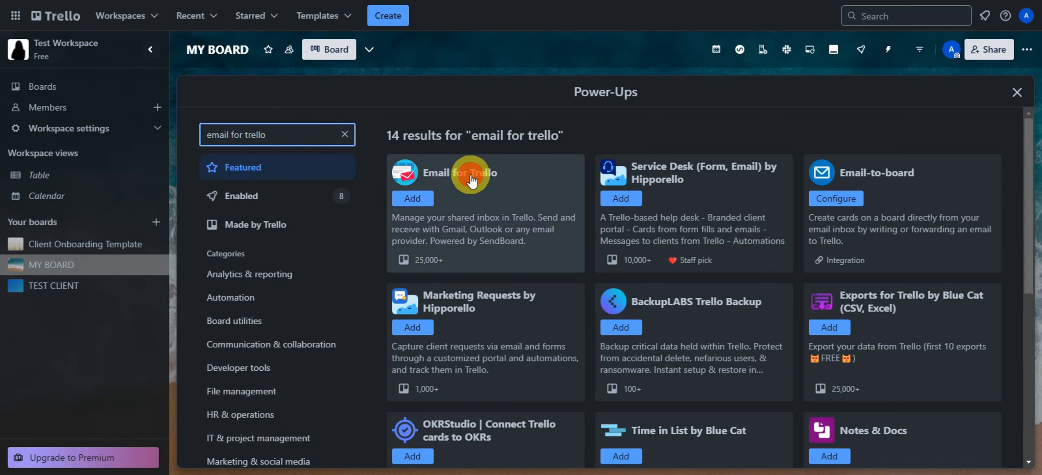
Add the Email for Trello Power-Up to MY BOARD, accepting its access terms
scroll(476, 171, down, 5)
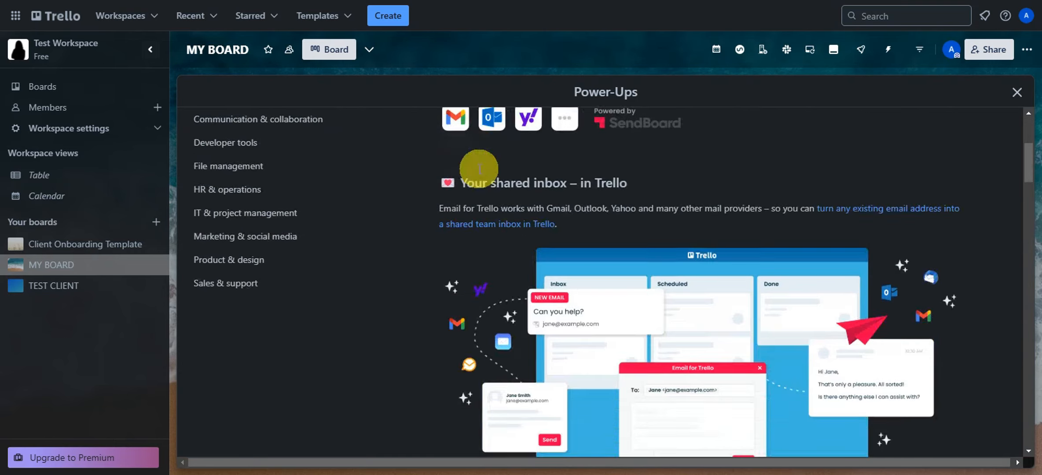
scroll(581, 196, up, 6)
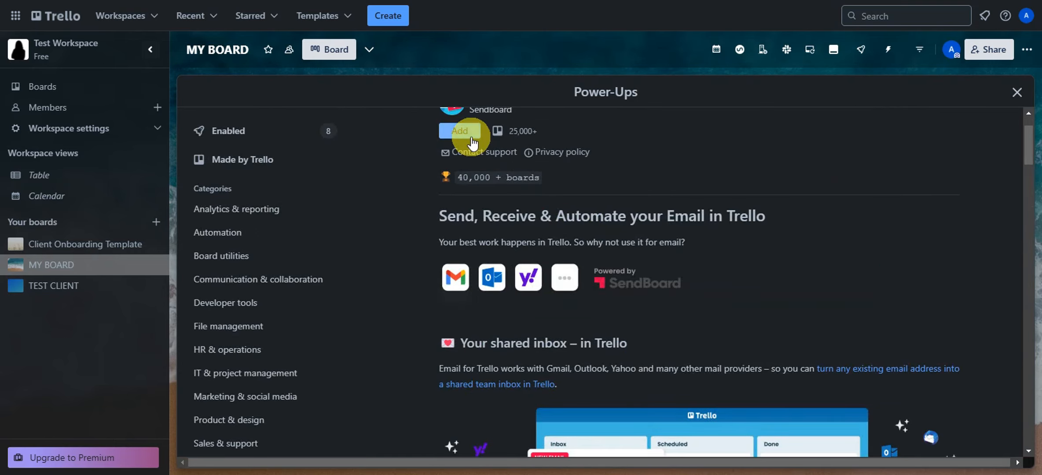
click(469, 136)
click(725, 310)
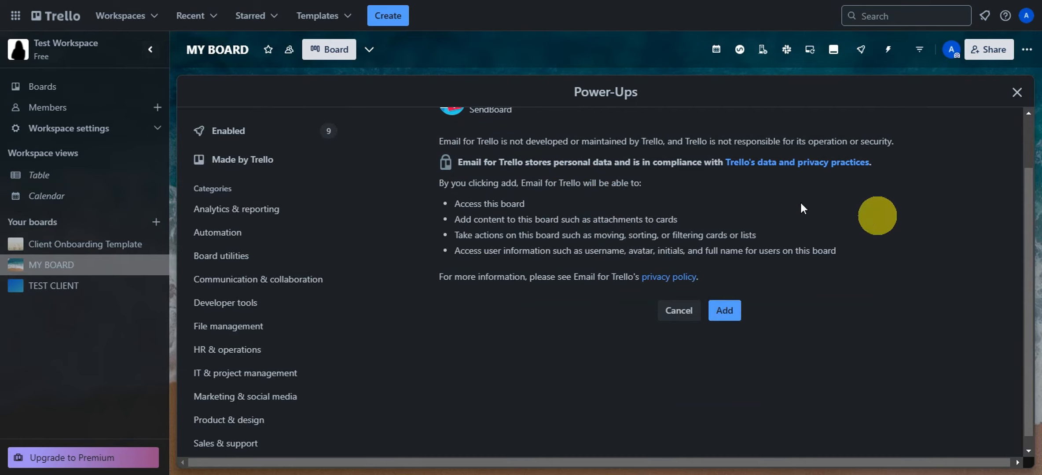
click(725, 310)
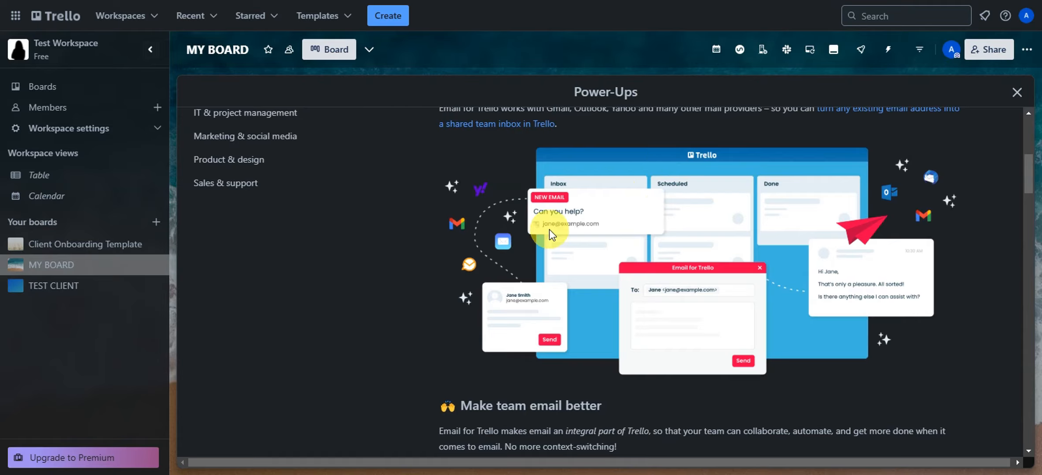
Read the Email for Trello sections on the shared inbox, team email and email automation, and return to the board
scroll(550, 229, down, 3)
scroll(705, 225, up, 5)
scroll(722, 264, down, 10)
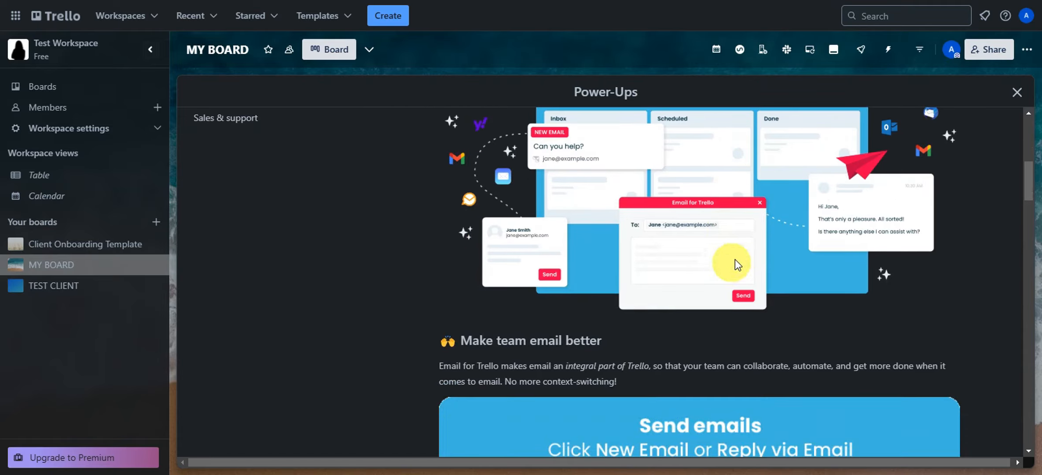
scroll(730, 234, up, 3)
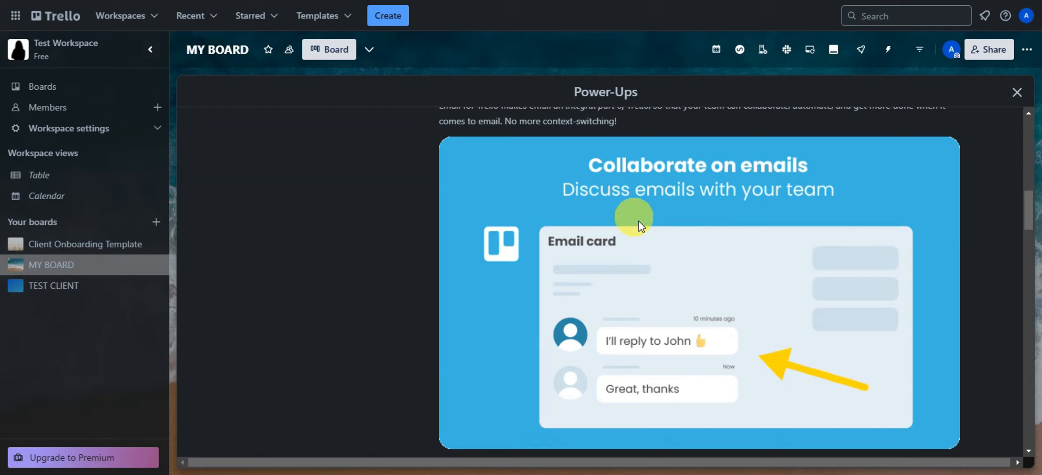
scroll(726, 238, down, 2)
scroll(725, 237, down, 10)
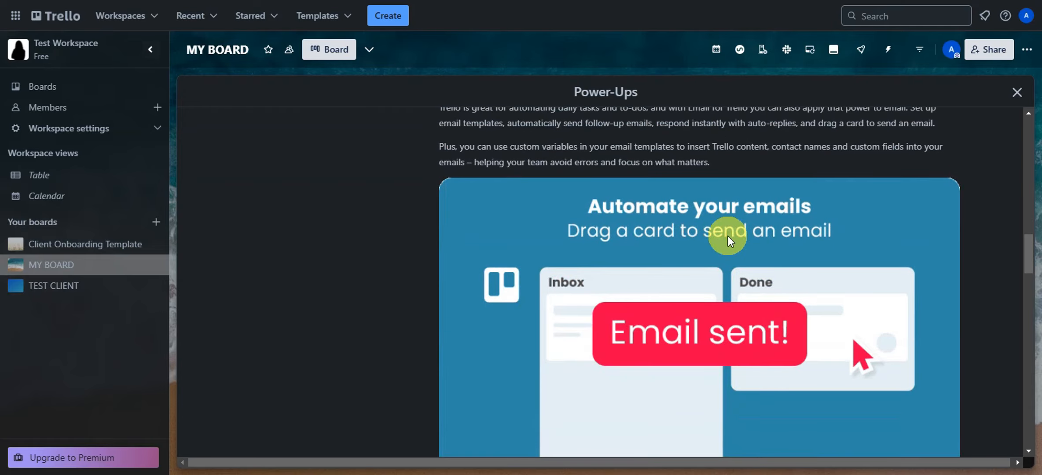
key(Escape)
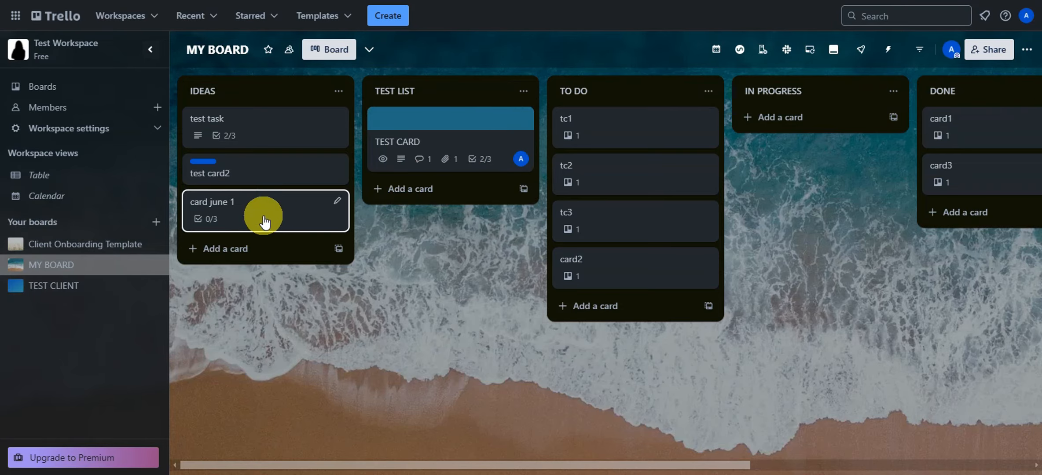
Open the tc1 card in TO DO and display the options of its first SendBoard Power-Up entry
click(611, 133)
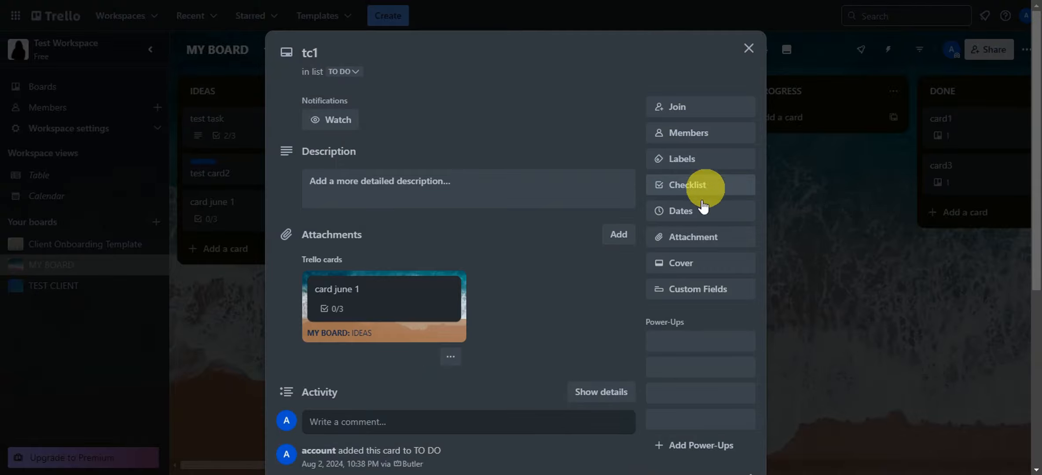
scroll(696, 316, down, 2)
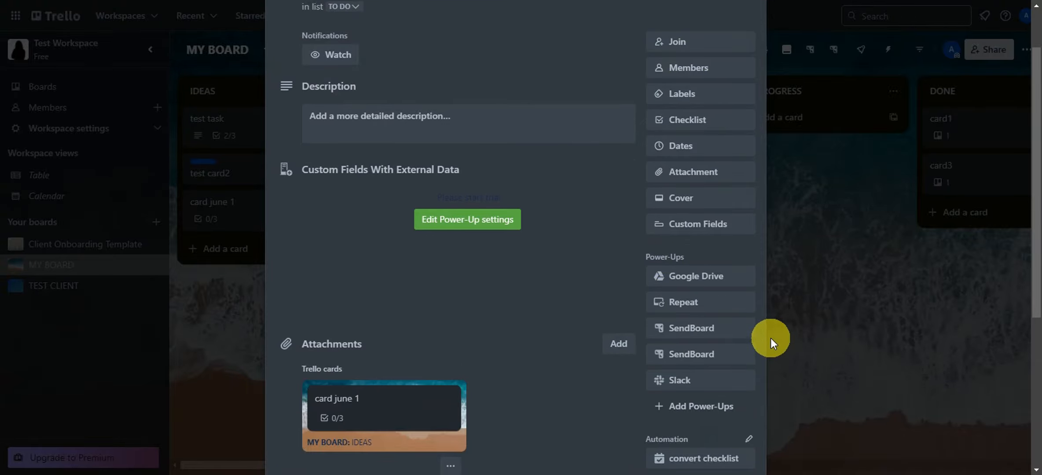
click(722, 332)
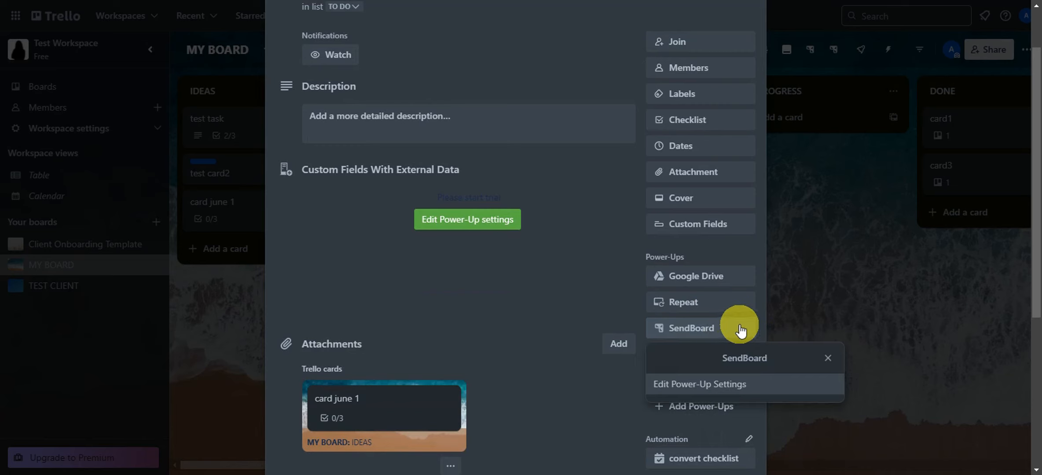